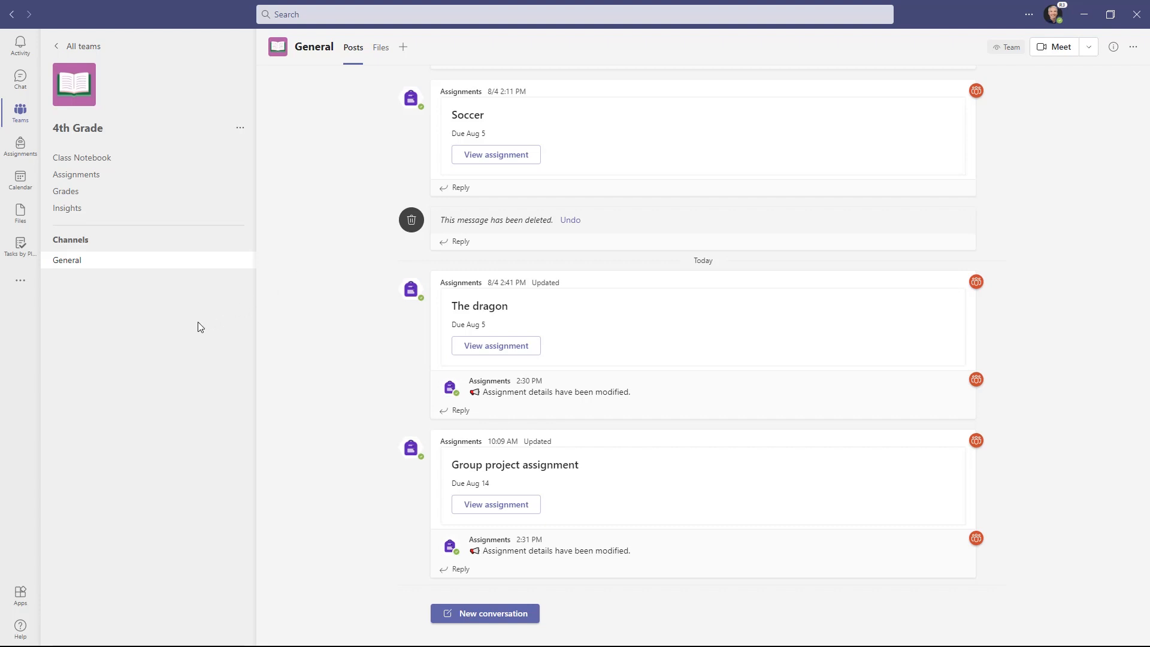
# Create a new 4th Grade assignment titled "Geography" with the instructions "Please read this passage"
pyautogui.click(100, 178)
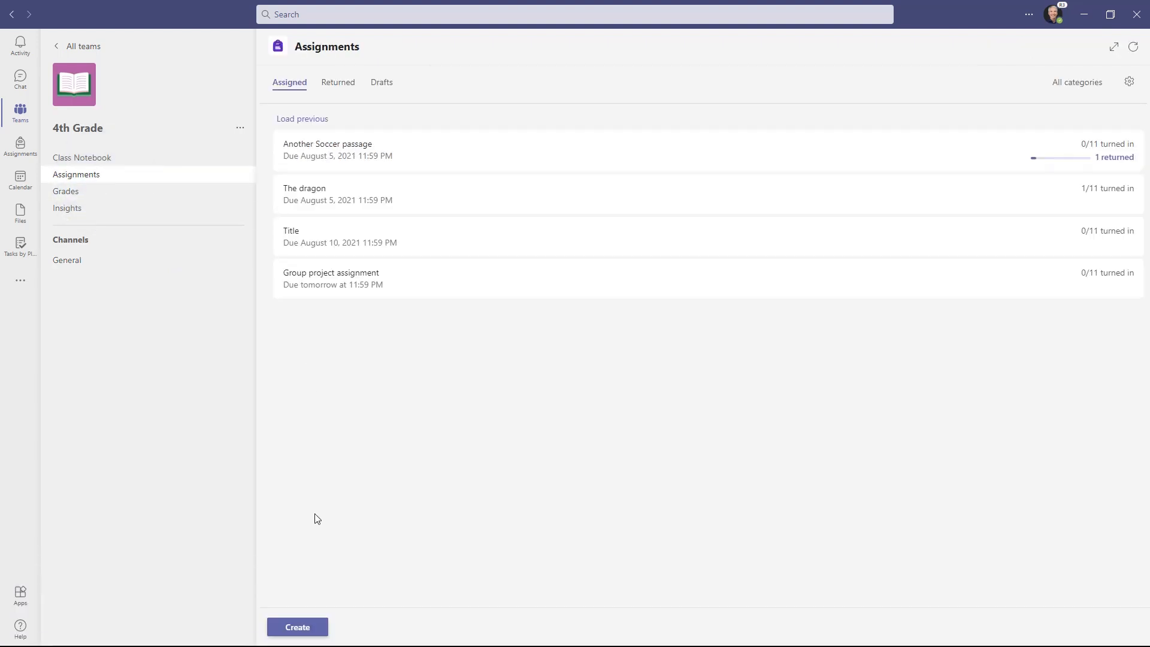
pyautogui.click(305, 637)
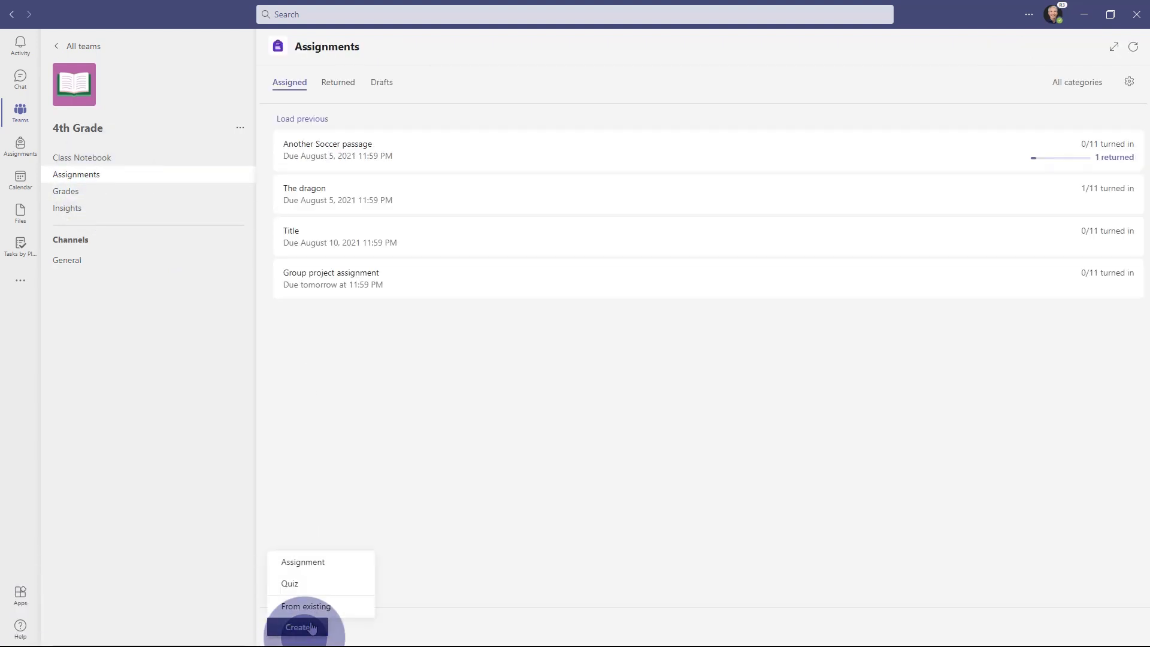
pyautogui.click(339, 565)
pyautogui.click(341, 140)
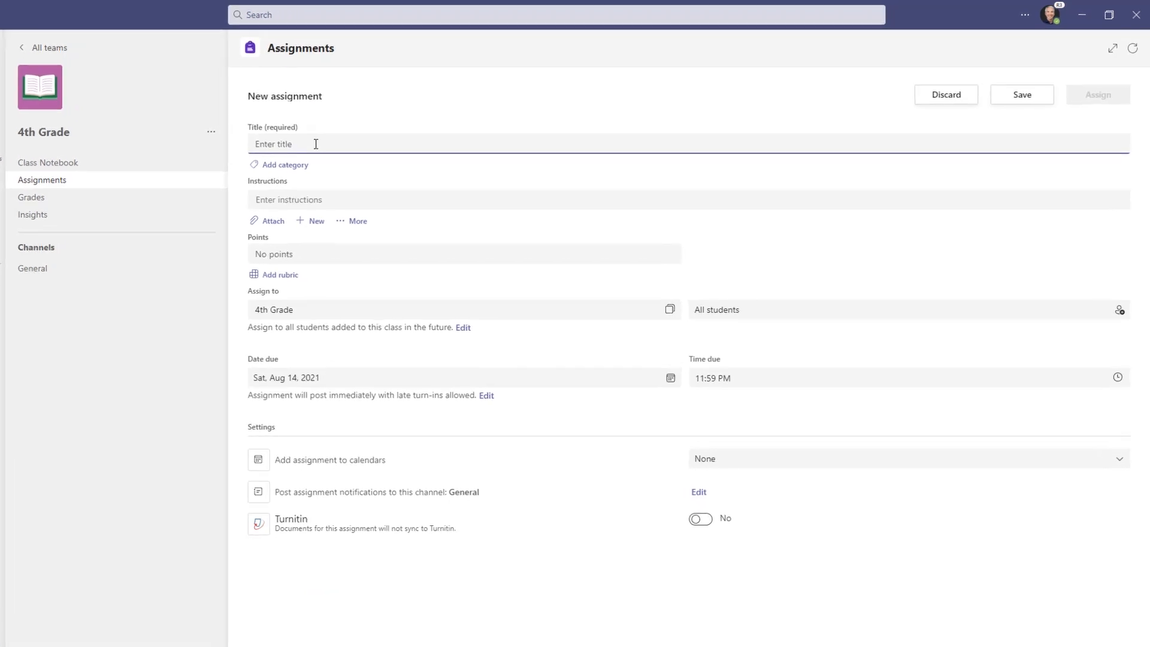
pyautogui.write('Geography')
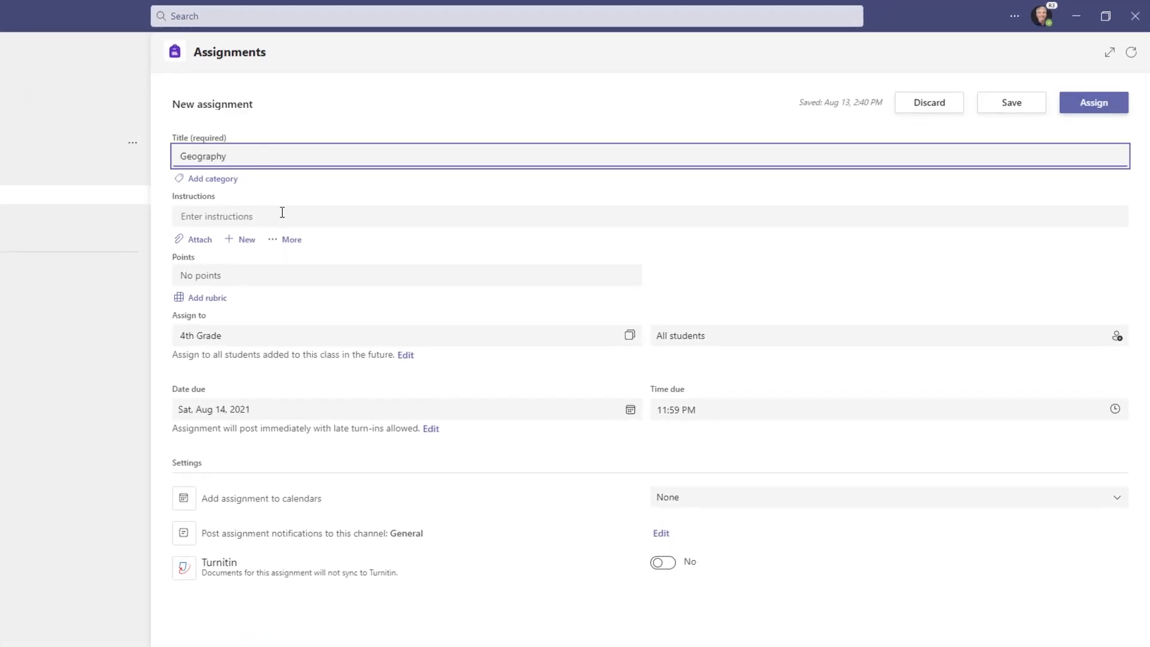
pyautogui.click(282, 213)
pyautogui.write('Please read this passage')
pyautogui.click(357, 255)
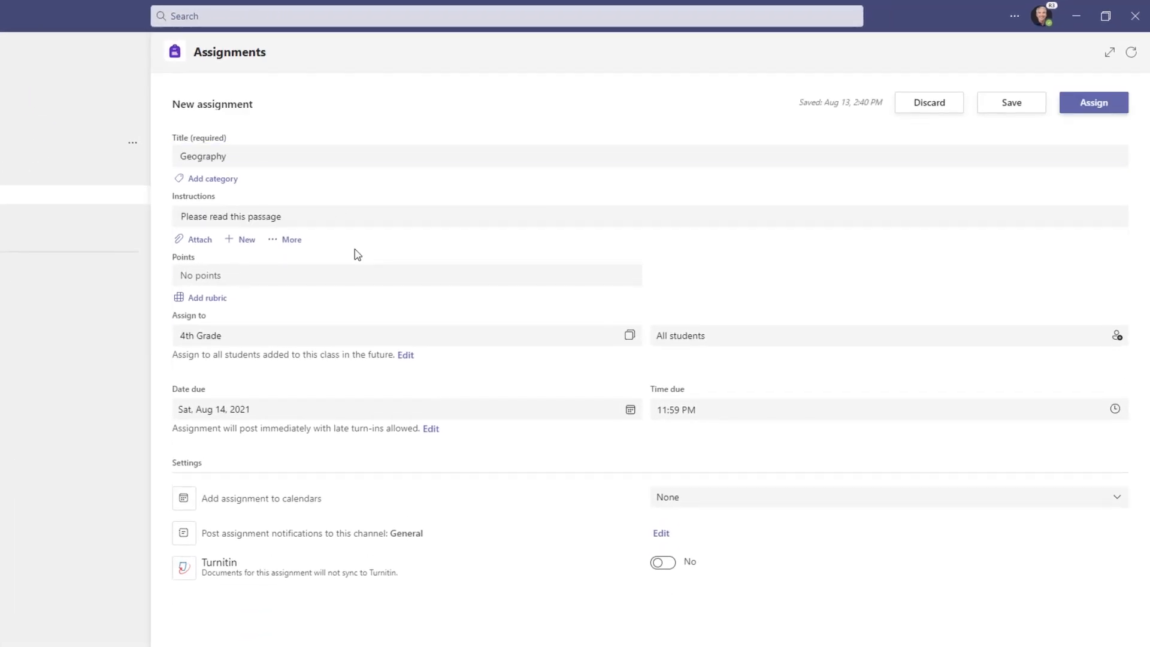
# Add a Reading Progress attachment to the assignment, uploading the Geography passage from a Word or PDF file
pyautogui.click(200, 240)
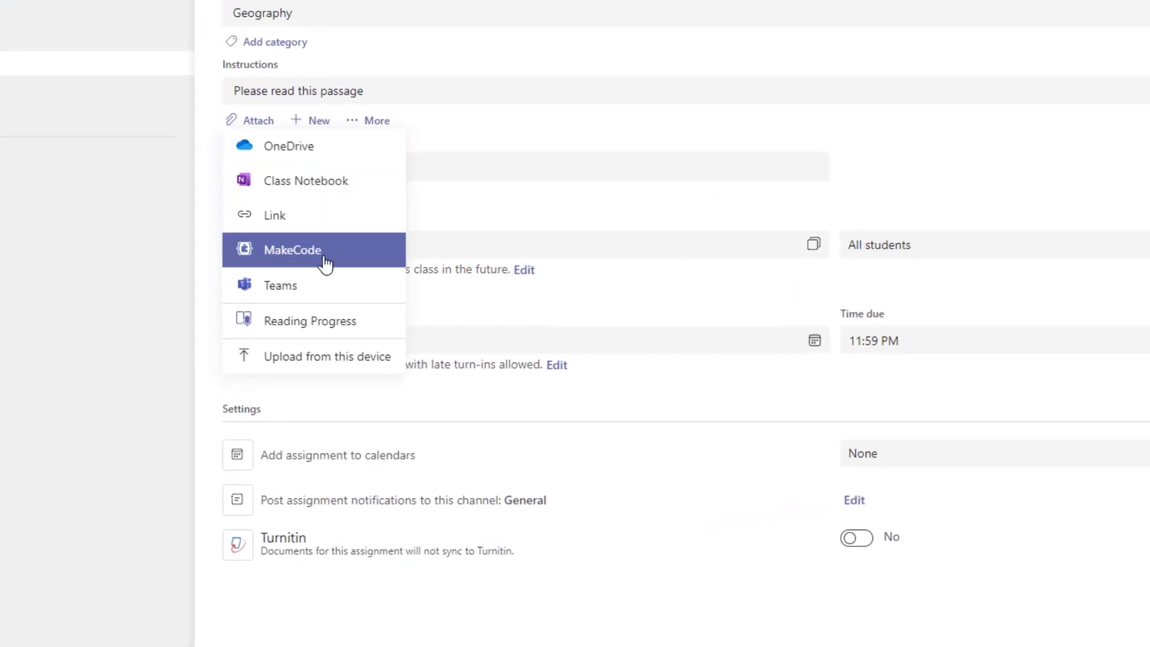
pyautogui.click(367, 322)
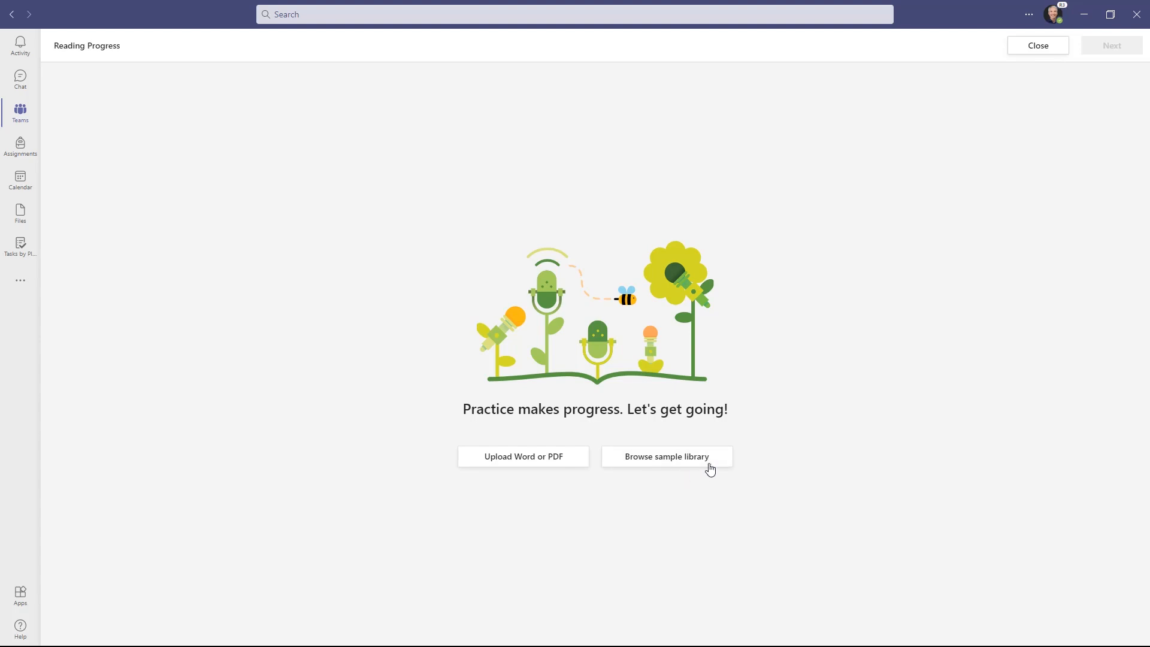
pyautogui.click(711, 463)
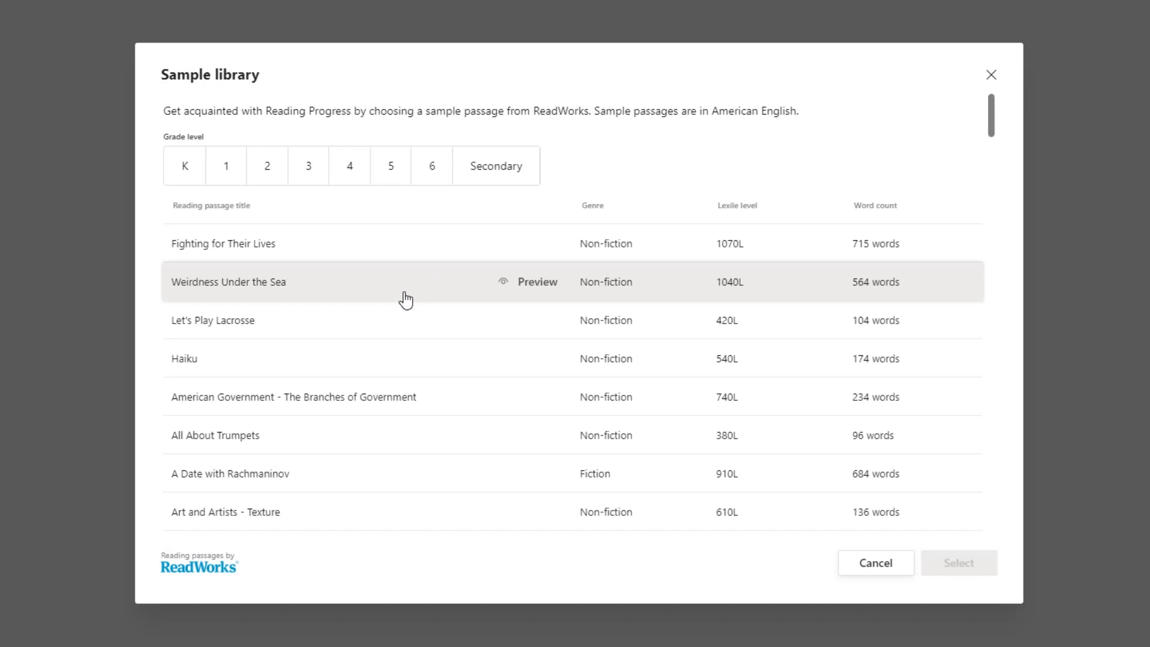
pyautogui.click(885, 566)
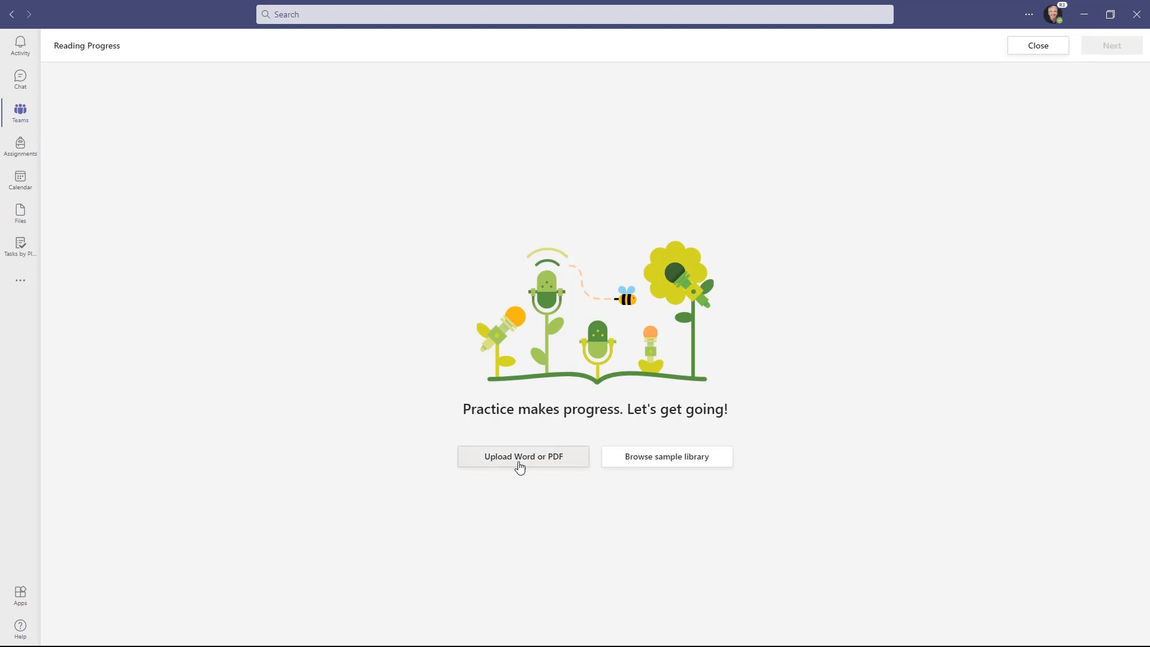
pyautogui.click(520, 467)
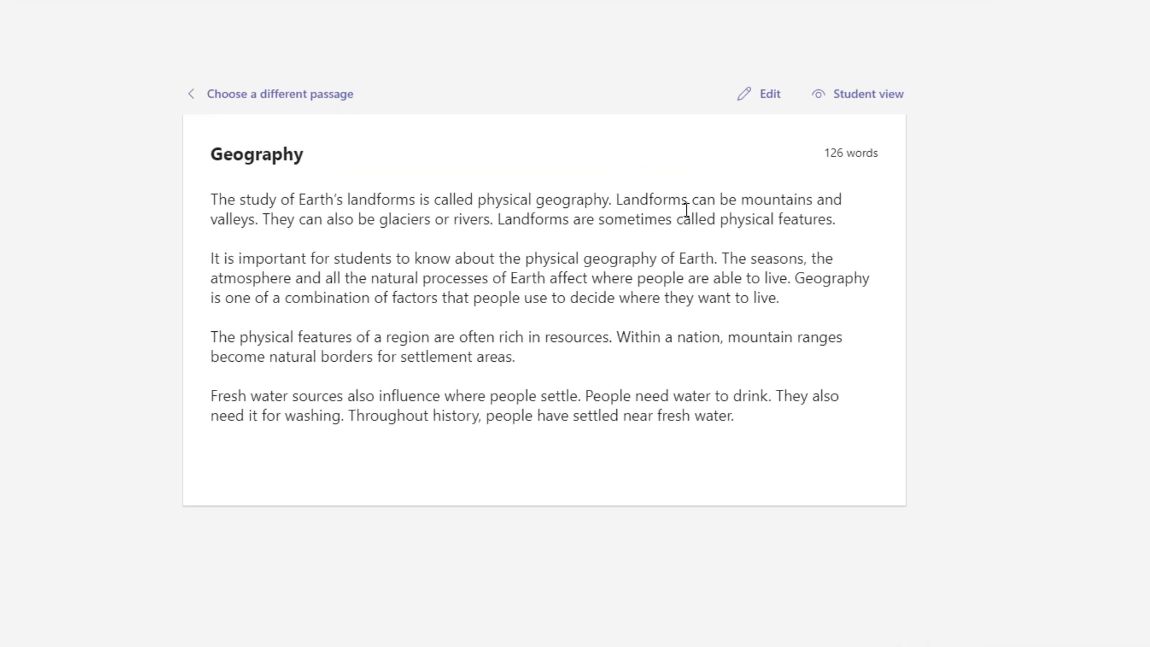
# Try cutting the closing sentences of the Geography passage in edit mode, and undo the cut
pyautogui.click(766, 96)
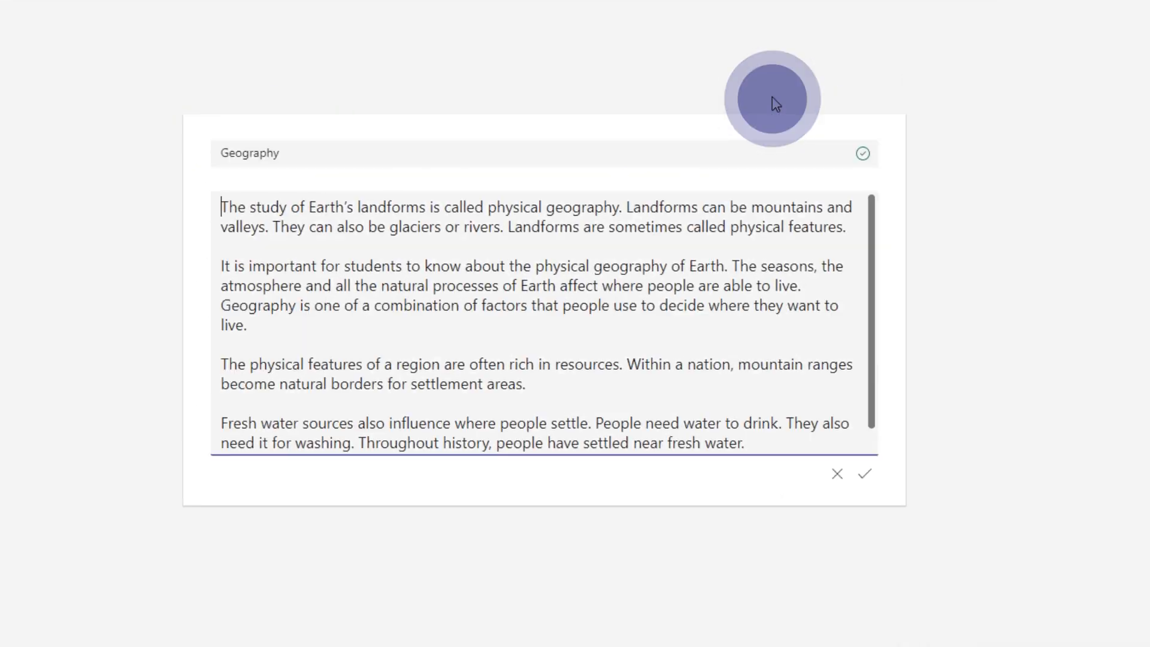
pyautogui.moveTo(747, 444); pyautogui.dragTo(582, 424)
pyautogui.hotkey('ctrl', 'x')
pyautogui.hotkey('ctrl', 'z')
pyautogui.click(866, 482)
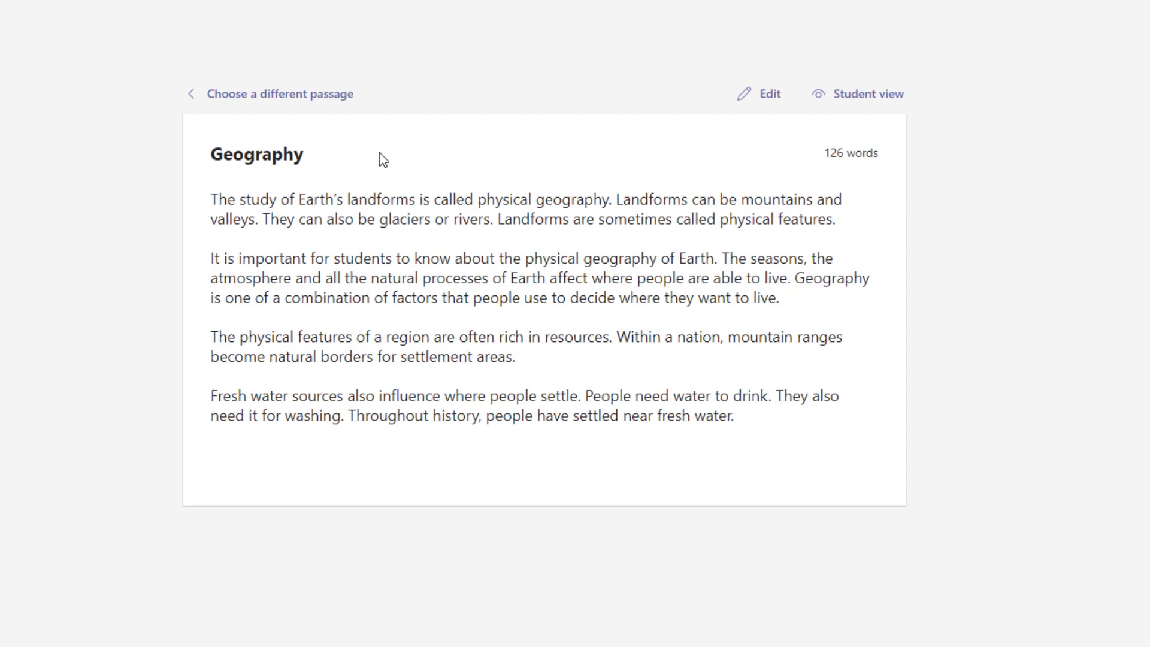
pyautogui.click(261, 96)
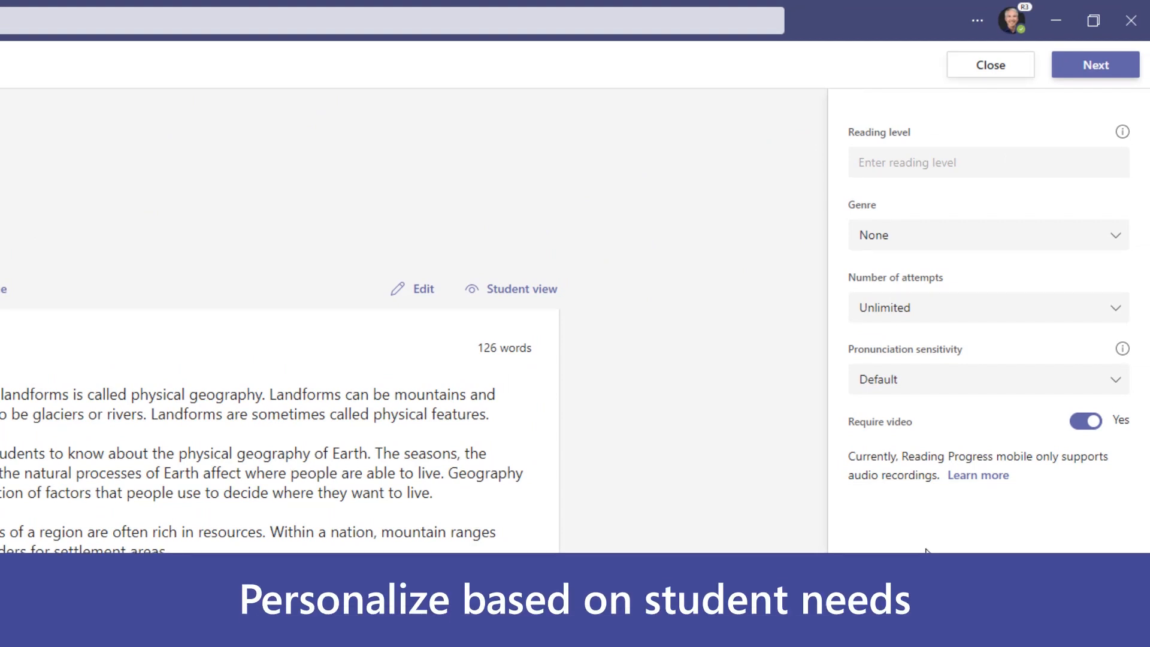
# Set the passage's reading level to J and its genre to Non-fiction
pyautogui.click(934, 150)
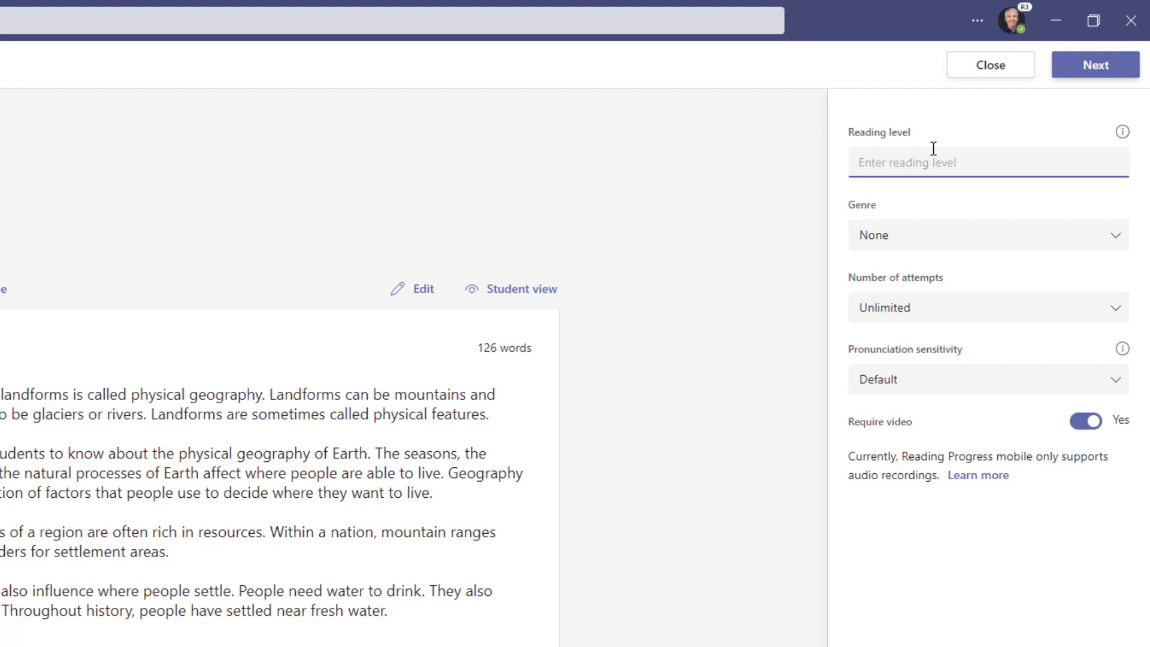
pyautogui.write('J')
pyautogui.click(1023, 247)
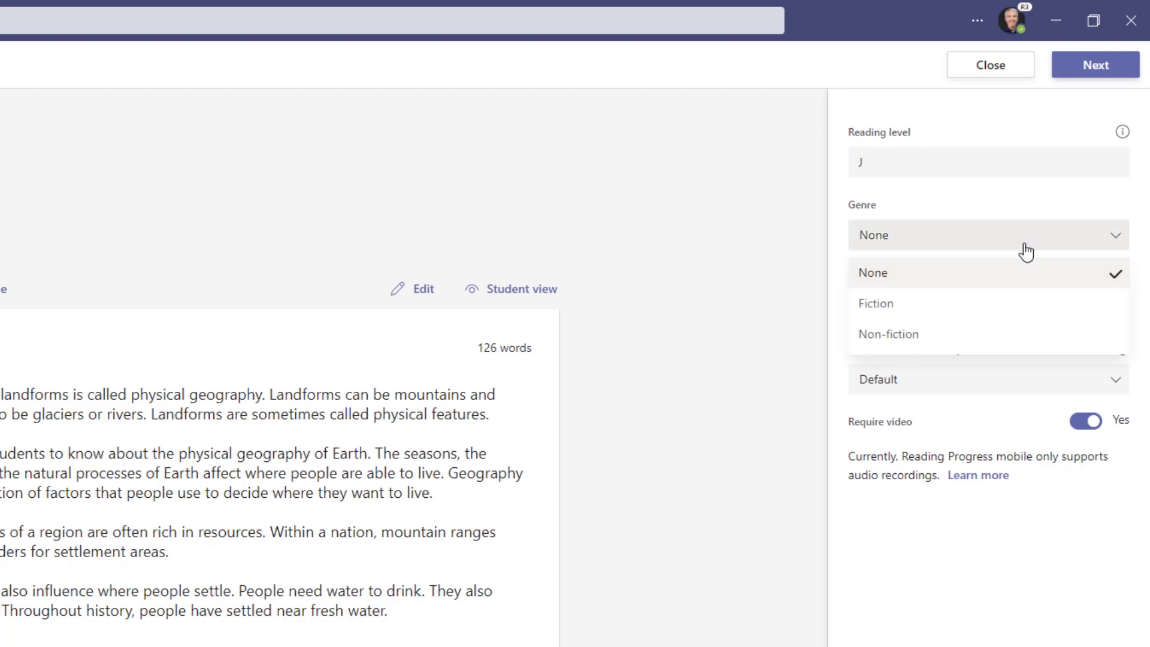
pyautogui.click(990, 334)
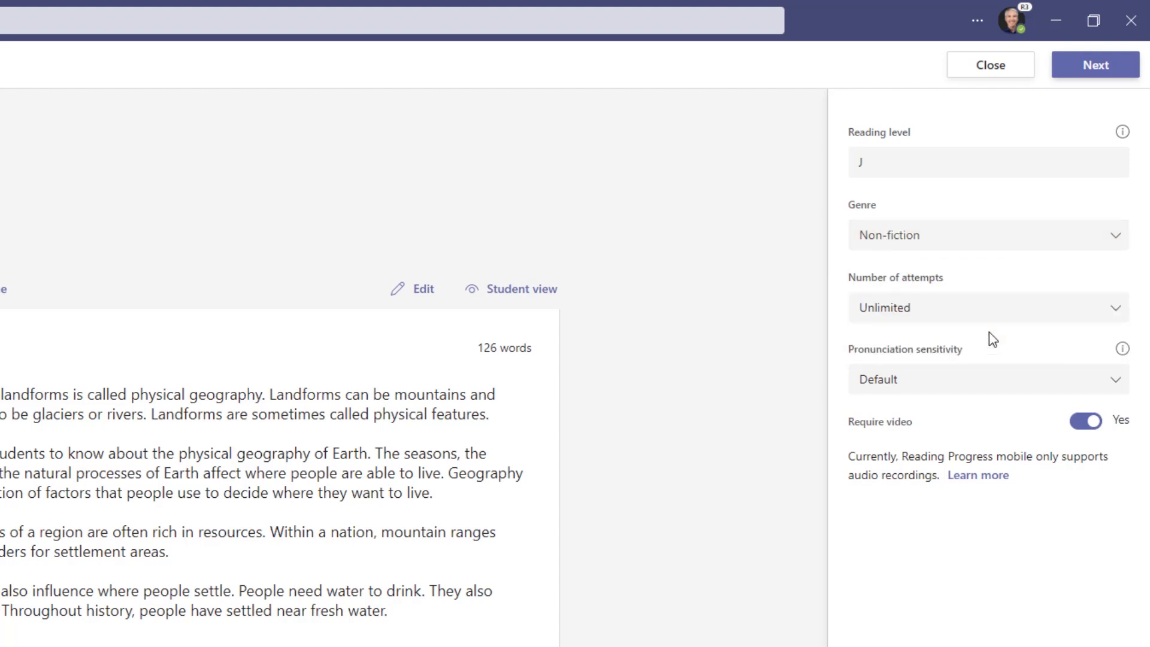
# Try limiting the number of attempts to 4, and return it to Unlimited
pyautogui.click(1040, 310)
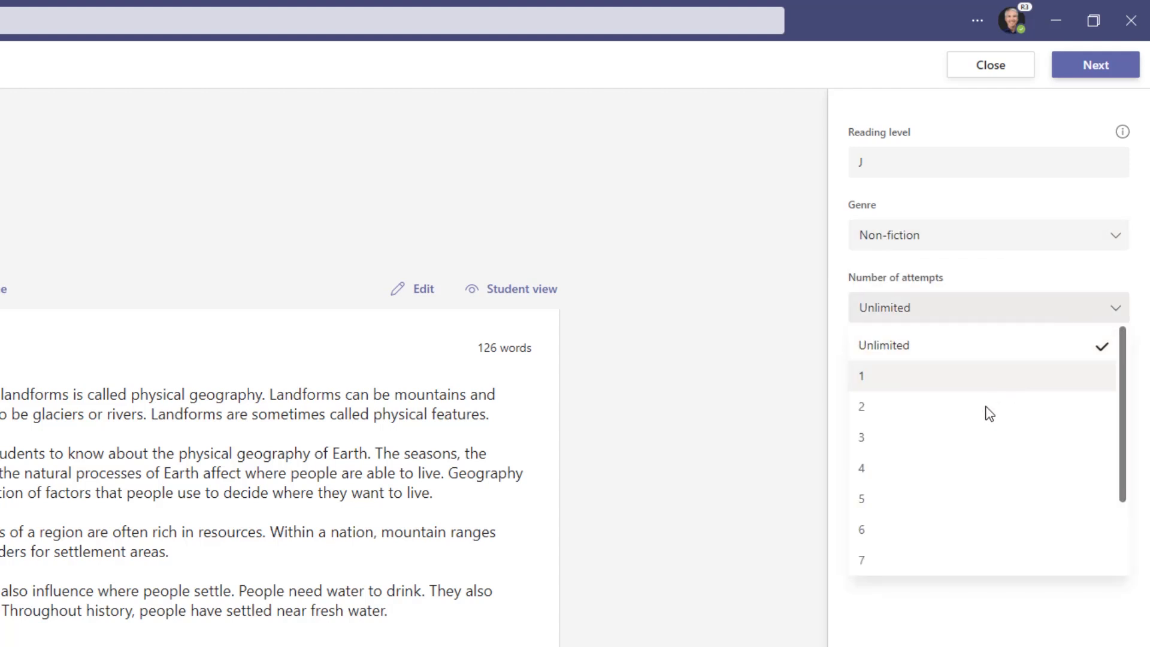
pyautogui.scroll(-2, 983, 420)
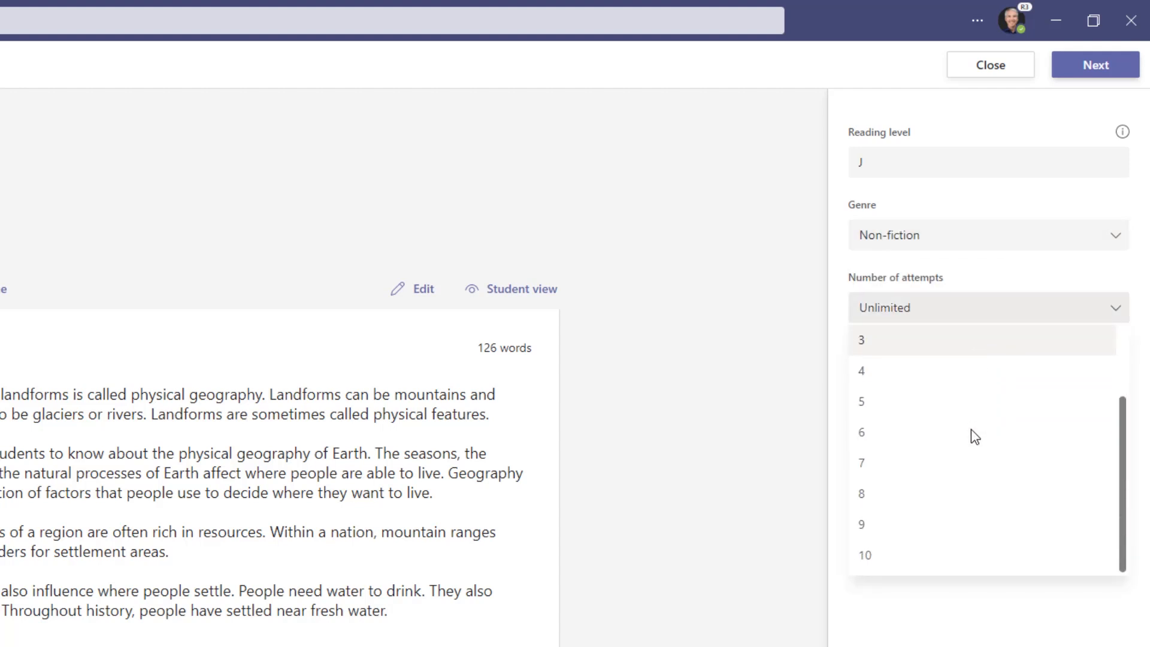
pyautogui.click(918, 373)
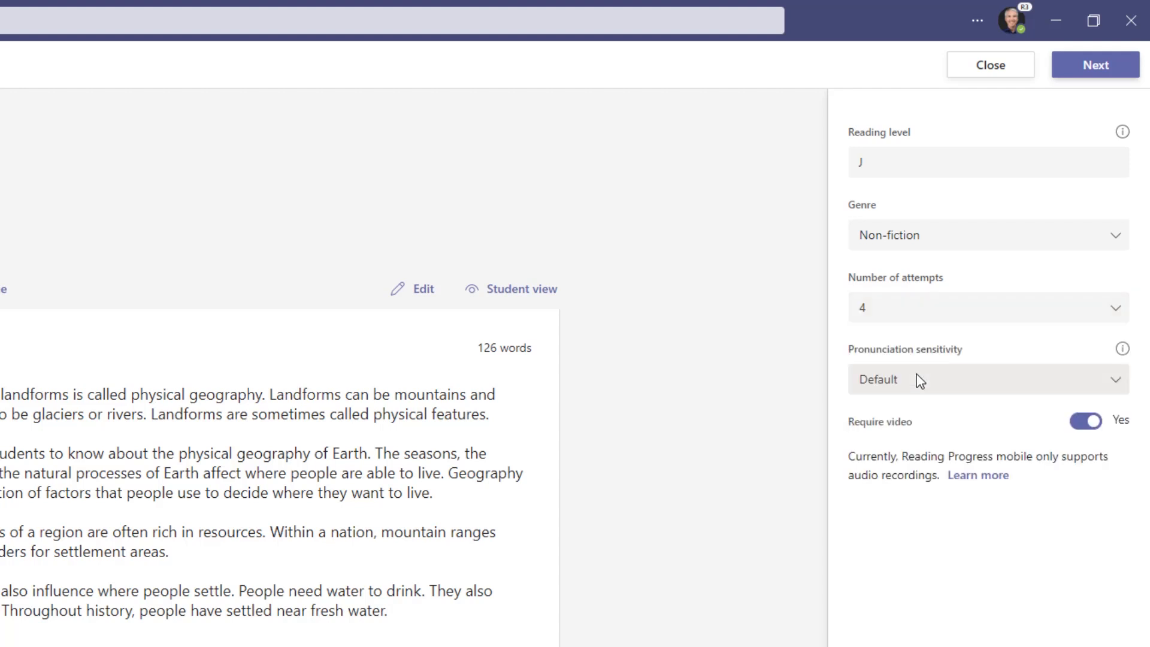
pyautogui.click(955, 311)
pyautogui.scroll(2, 959, 384)
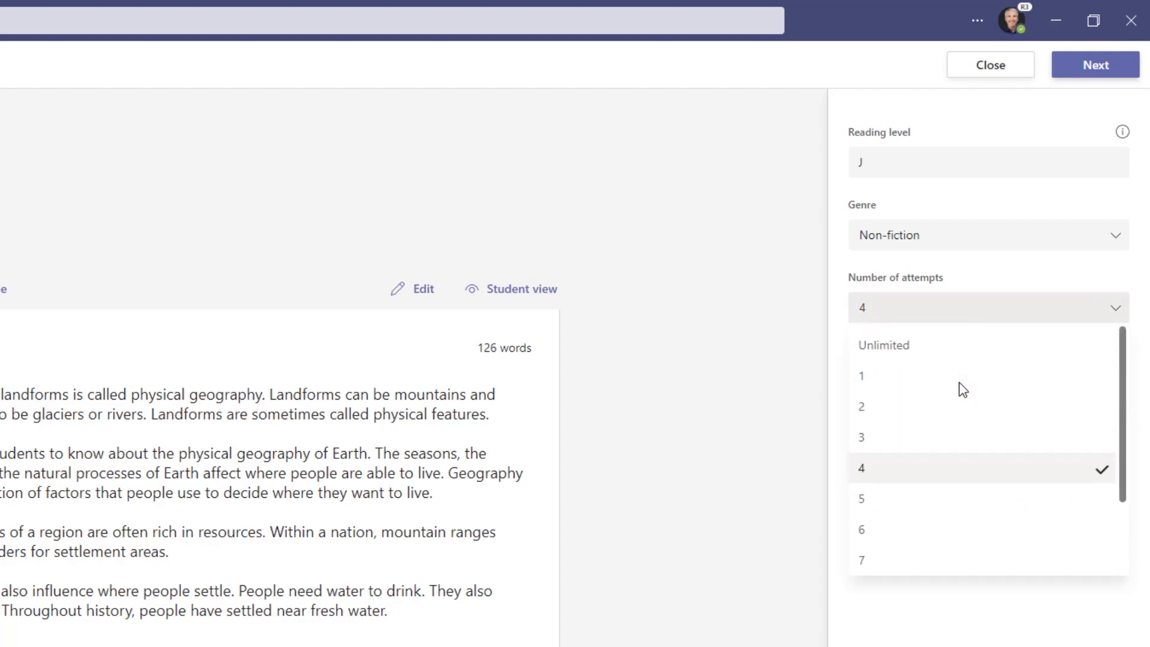
pyautogui.click(917, 350)
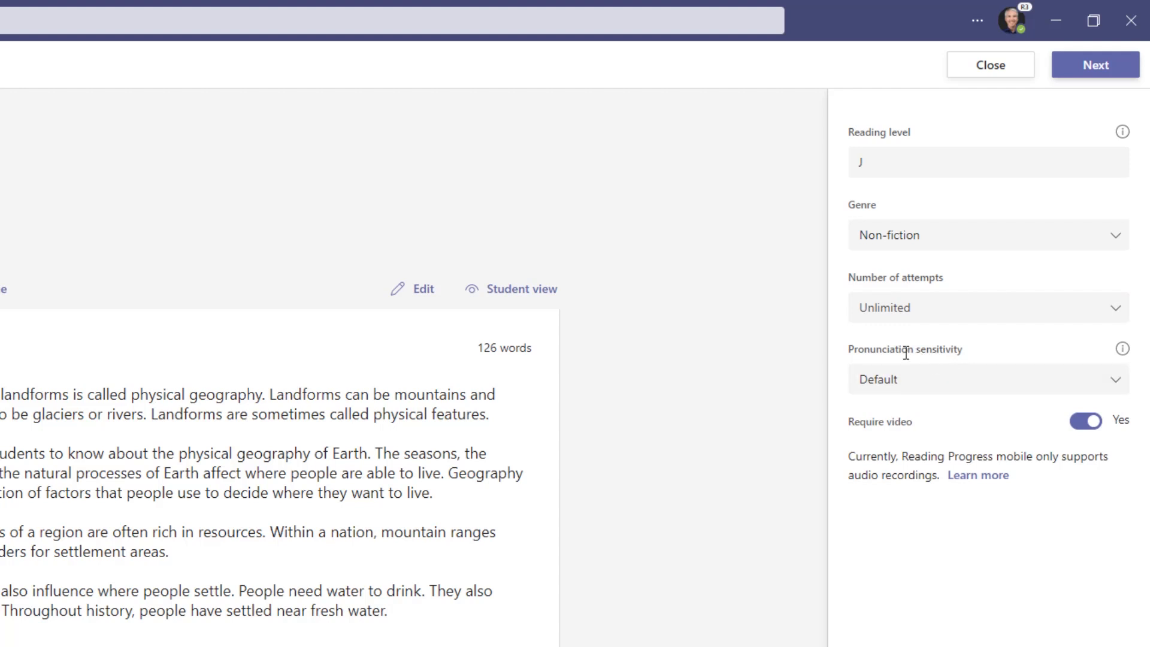
# Choose Default for the pronunciation sensitivity, and switch the video requirement off and back on
pyautogui.click(985, 388)
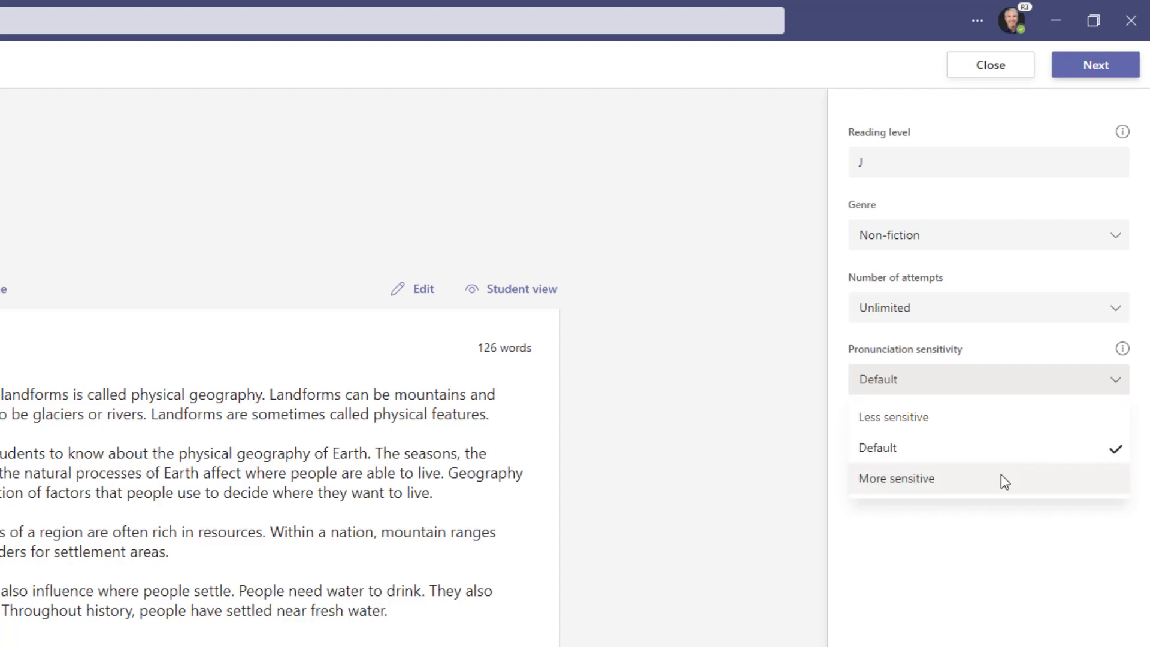
pyautogui.click(1033, 448)
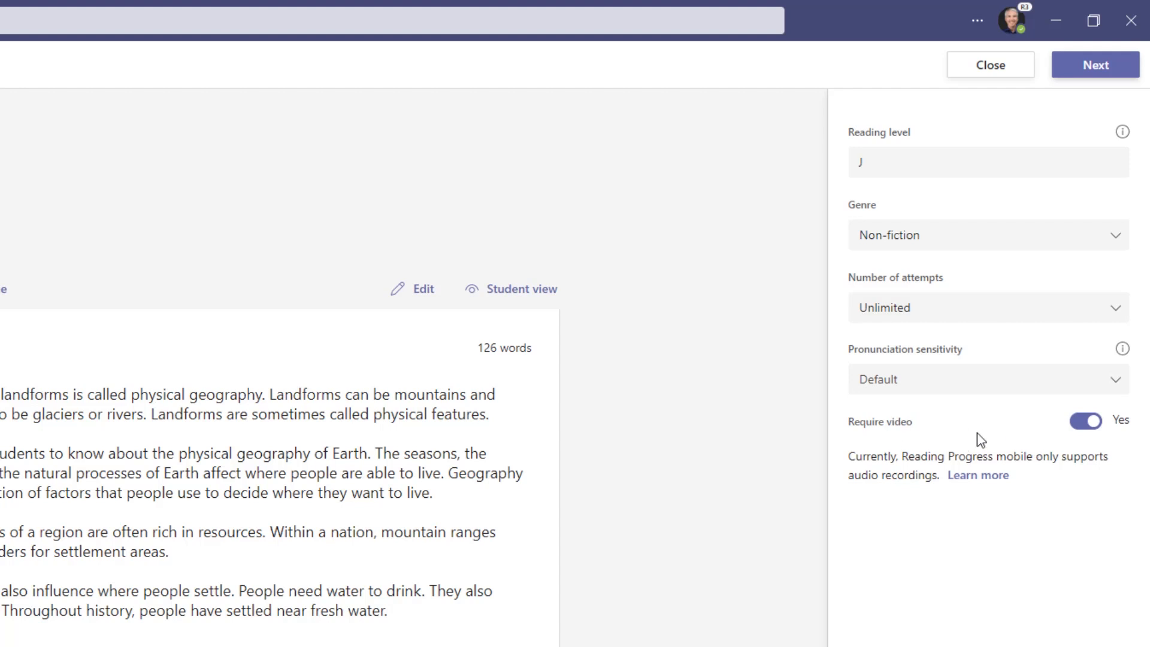
pyautogui.click(1079, 430)
pyautogui.click(1101, 430)
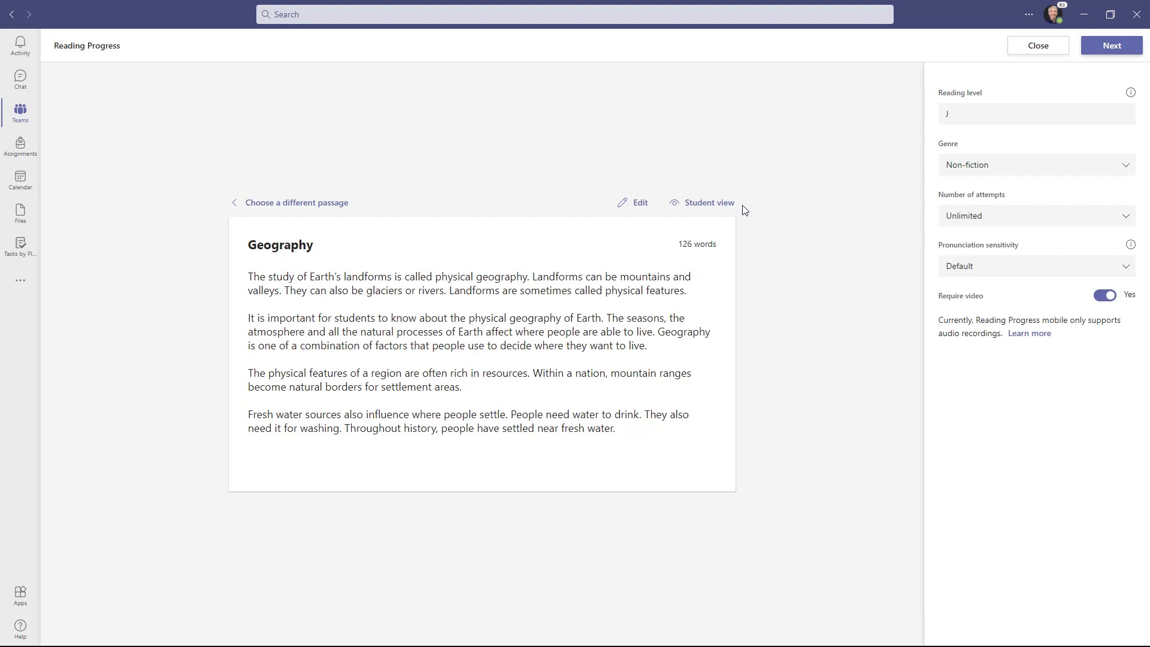
# Preview the Geography reading task as a student sees it, and exit the student view
pyautogui.click(706, 203)
pyautogui.click(713, 207)
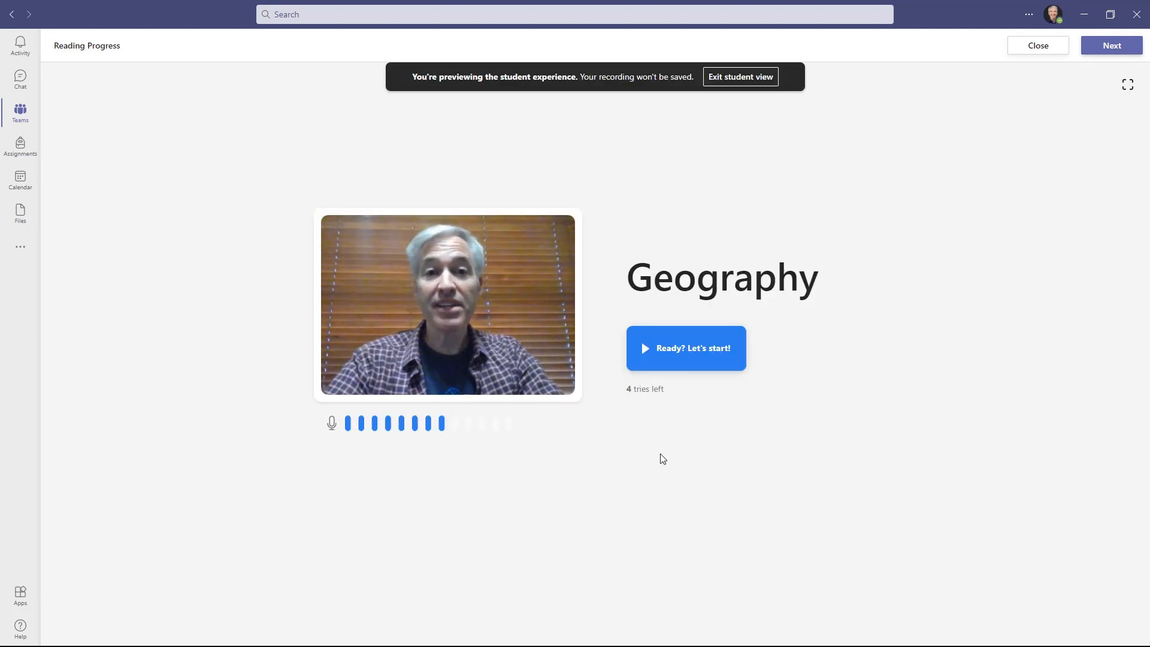
pyautogui.click(681, 352)
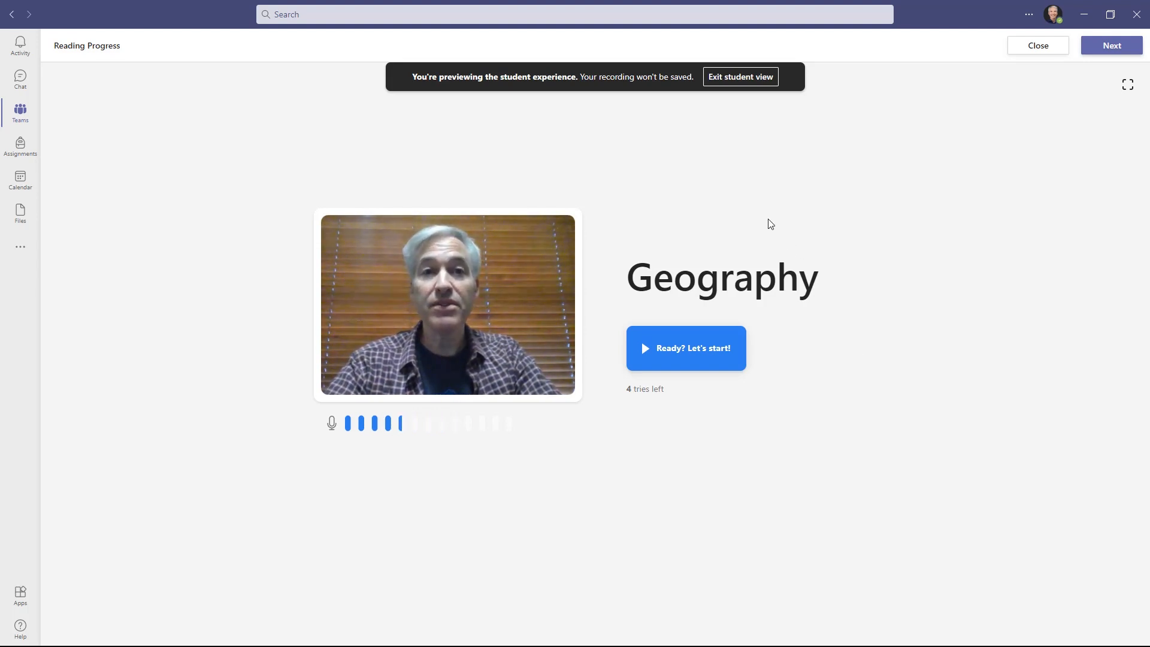
pyautogui.click(743, 78)
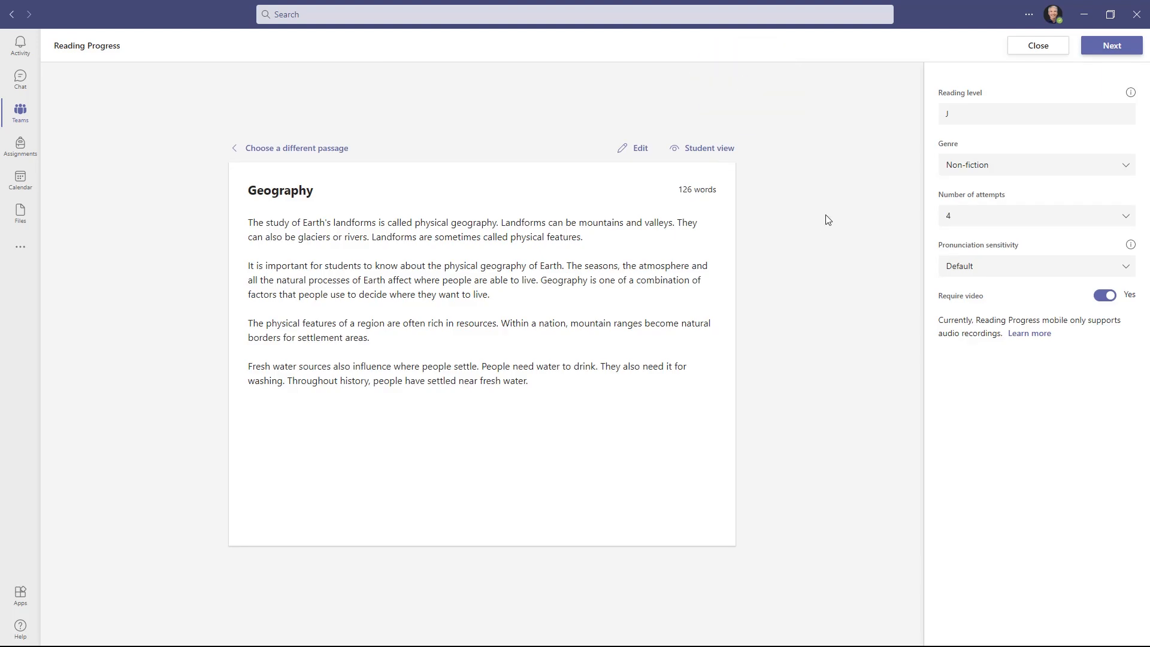
# Finish the Reading Progress setup and assign the Geography assignment to all 4th Grade students
pyautogui.click(1106, 52)
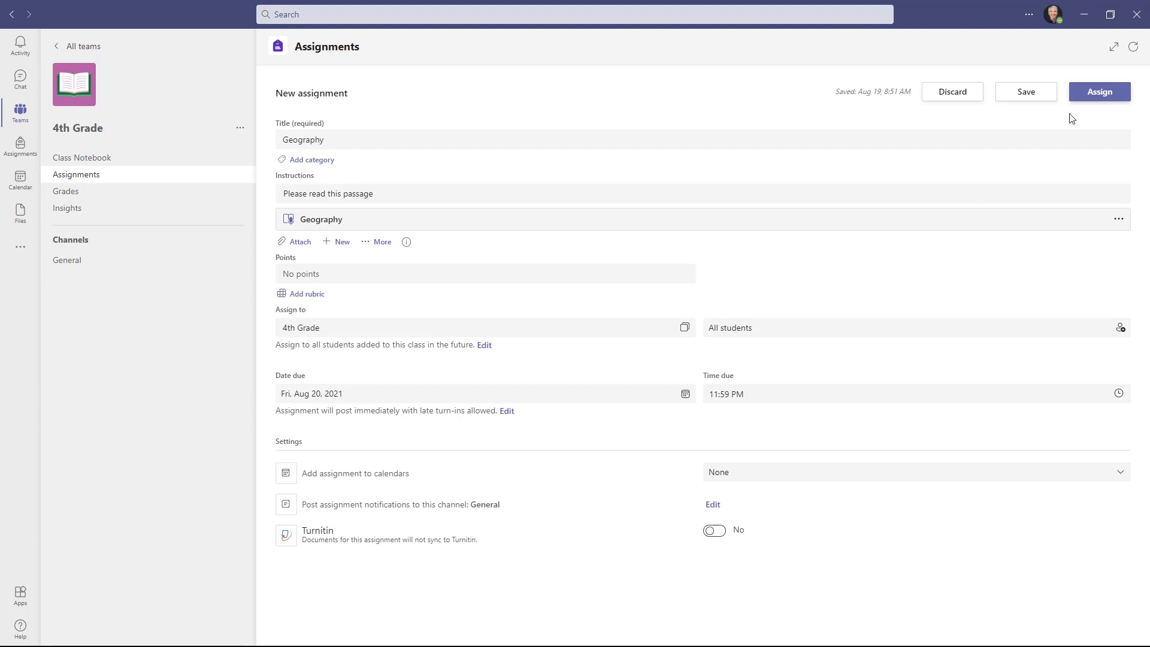
pyautogui.click(1116, 97)
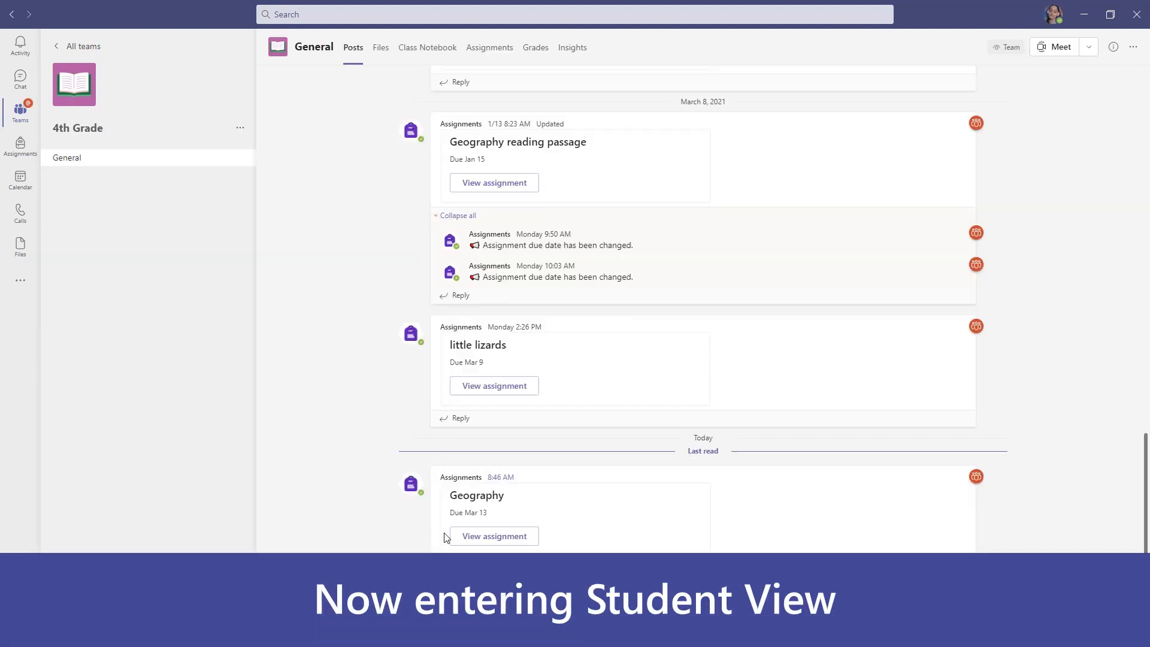
# From the student account, open the Geography assignment's reading task and allow Assignments to access the camera and microphone
pyautogui.click(498, 537)
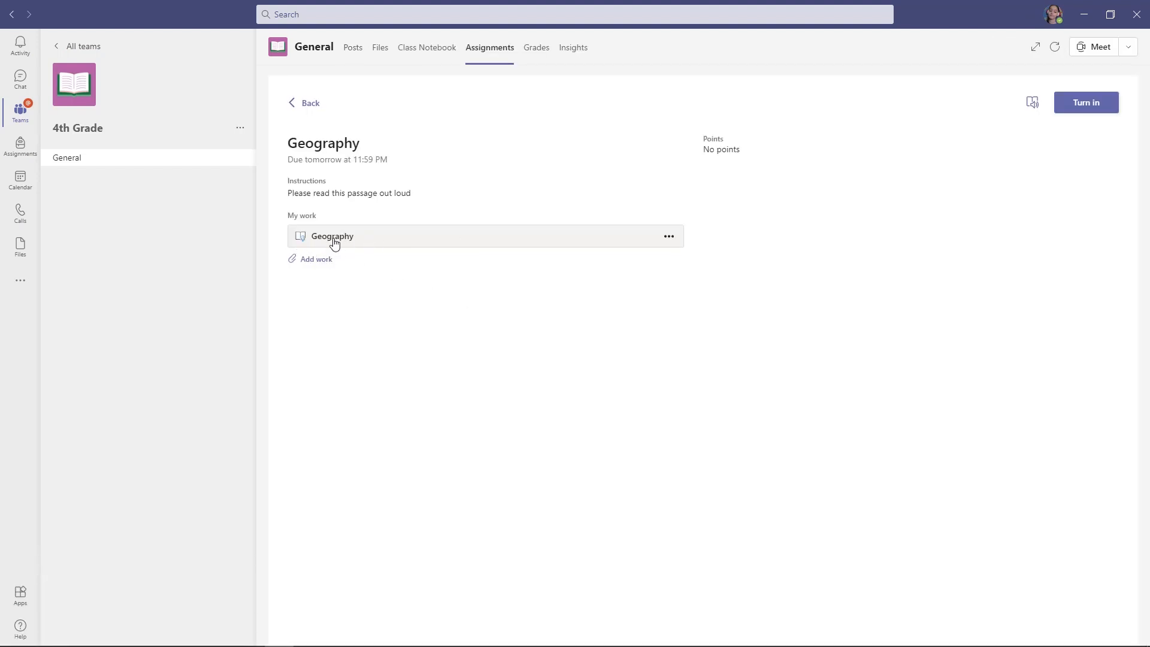
pyautogui.click(399, 245)
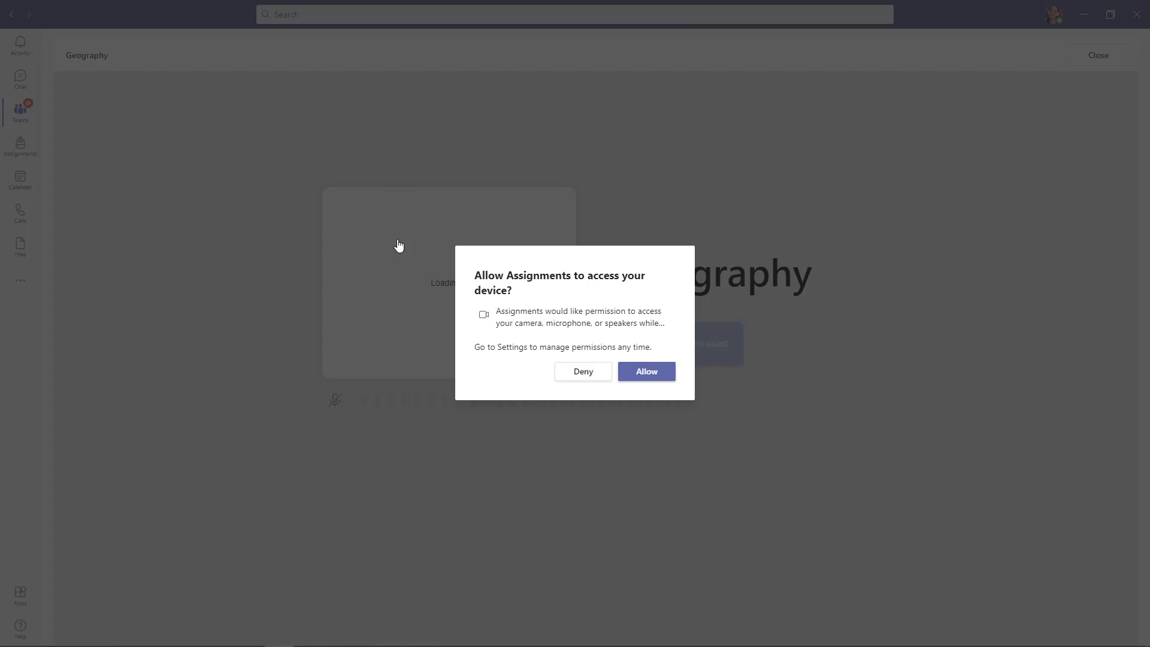
pyautogui.click(650, 373)
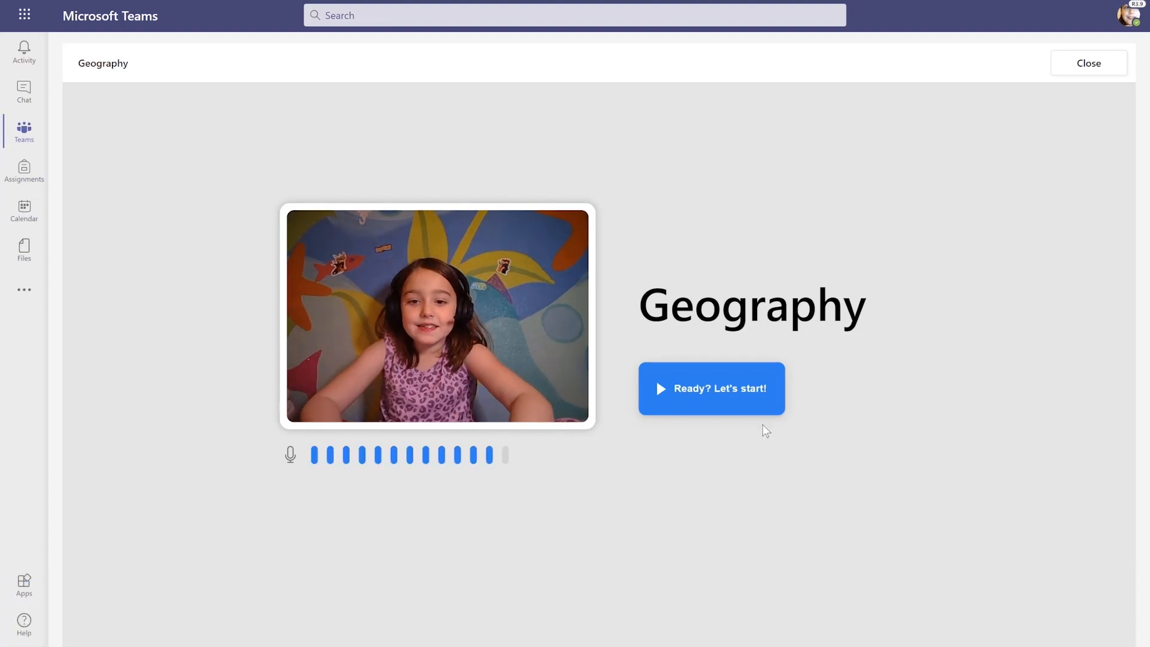
# Record a reading of the whole Geography passage and end the recording once the passage is done
pyautogui.click(740, 400)
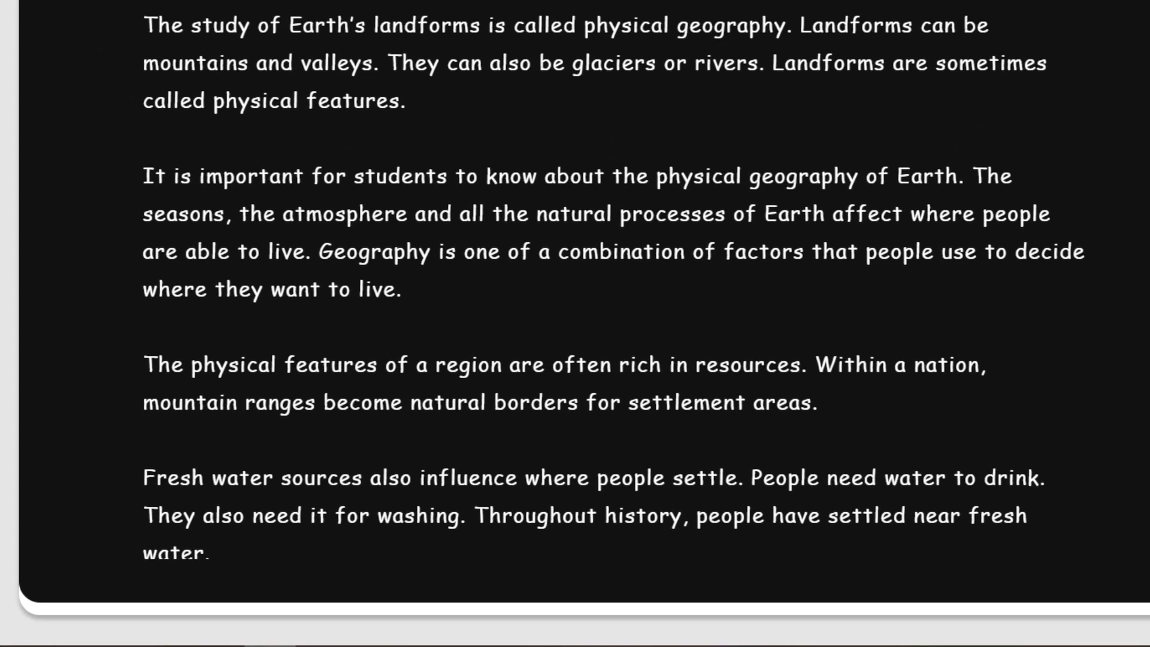
pyautogui.scroll(-2, 614, 281)
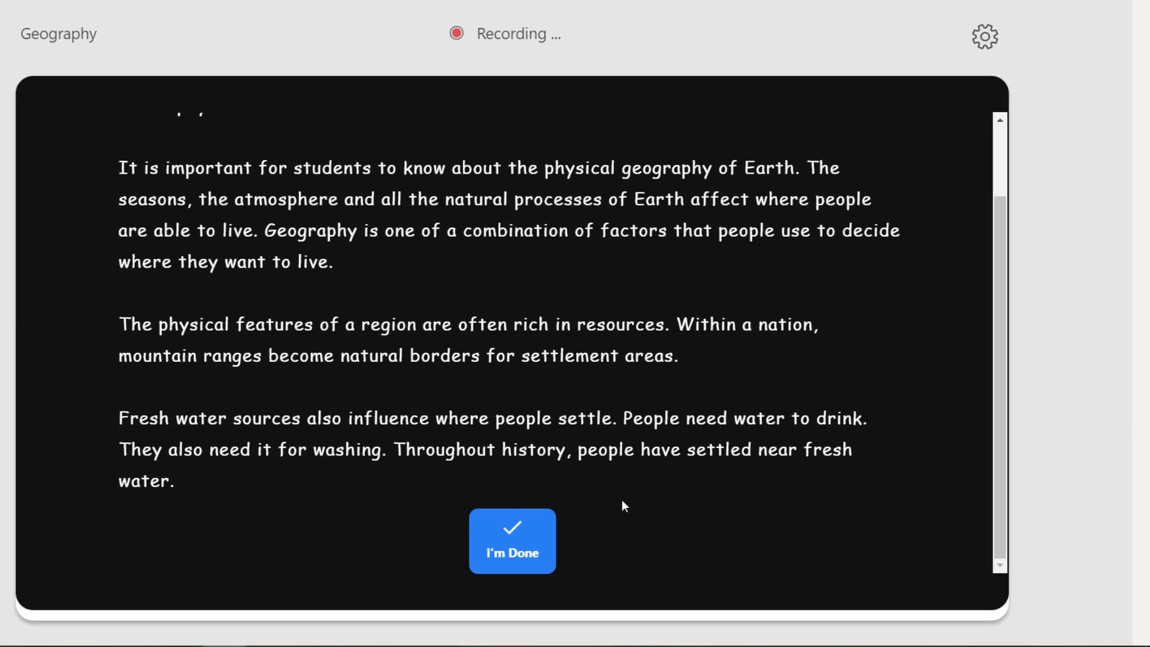
pyautogui.click(514, 545)
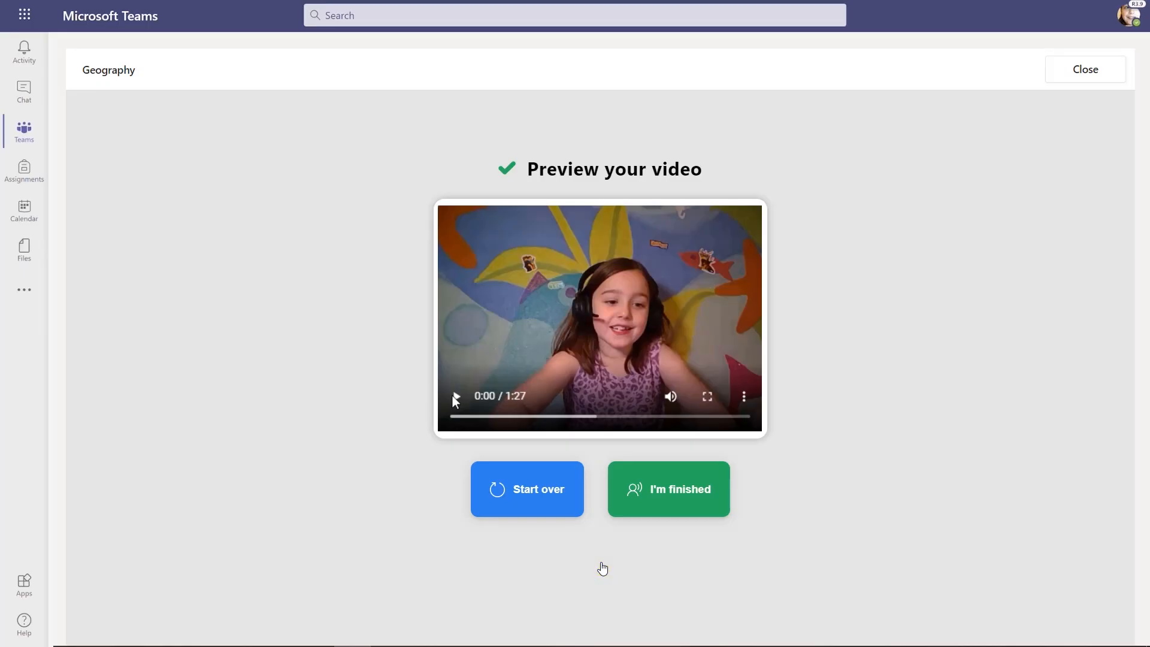
# Play back the recorded Geography reading, submit it as finished, and turn in the assignment
pyautogui.click(456, 397)
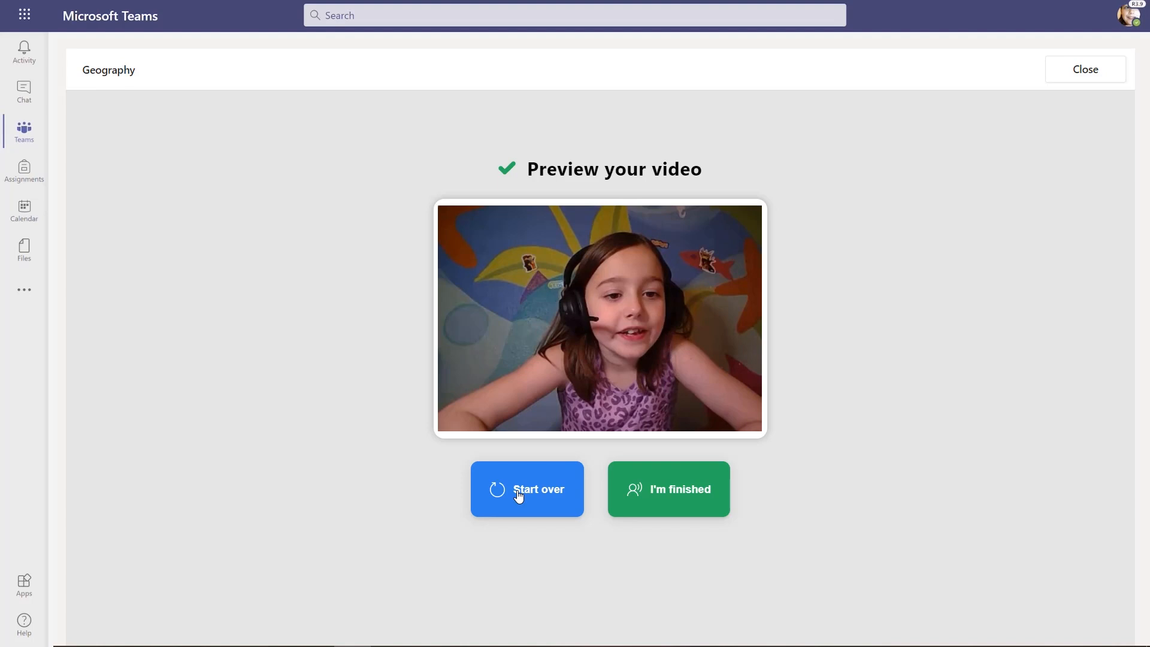
pyautogui.click(682, 491)
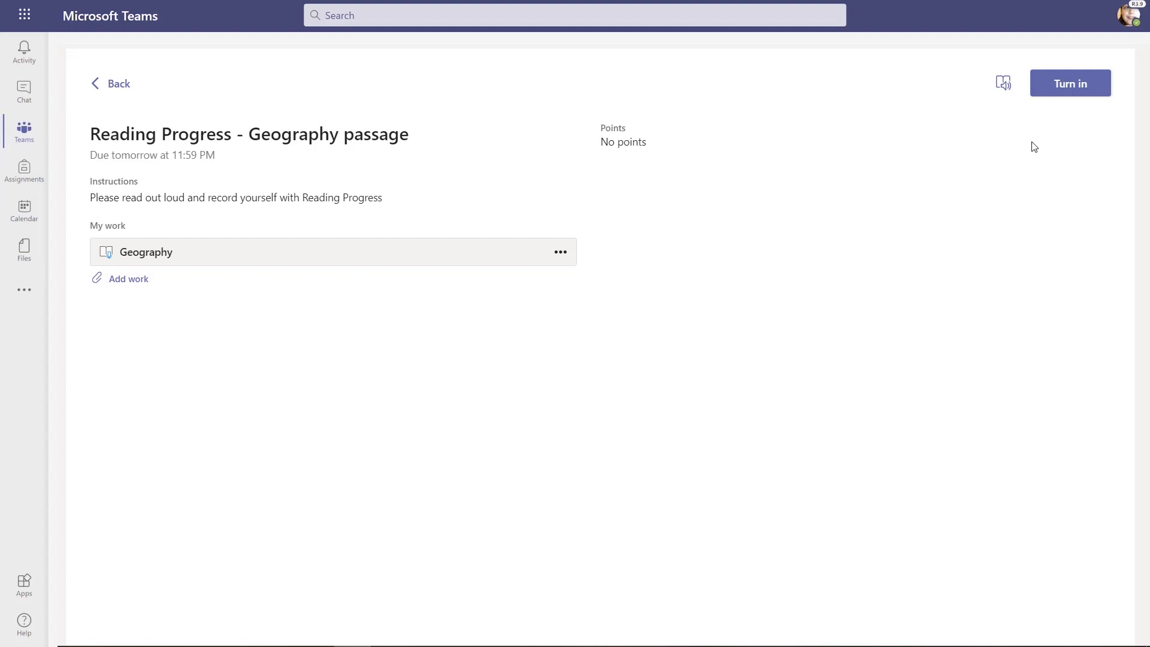
pyautogui.click(1080, 91)
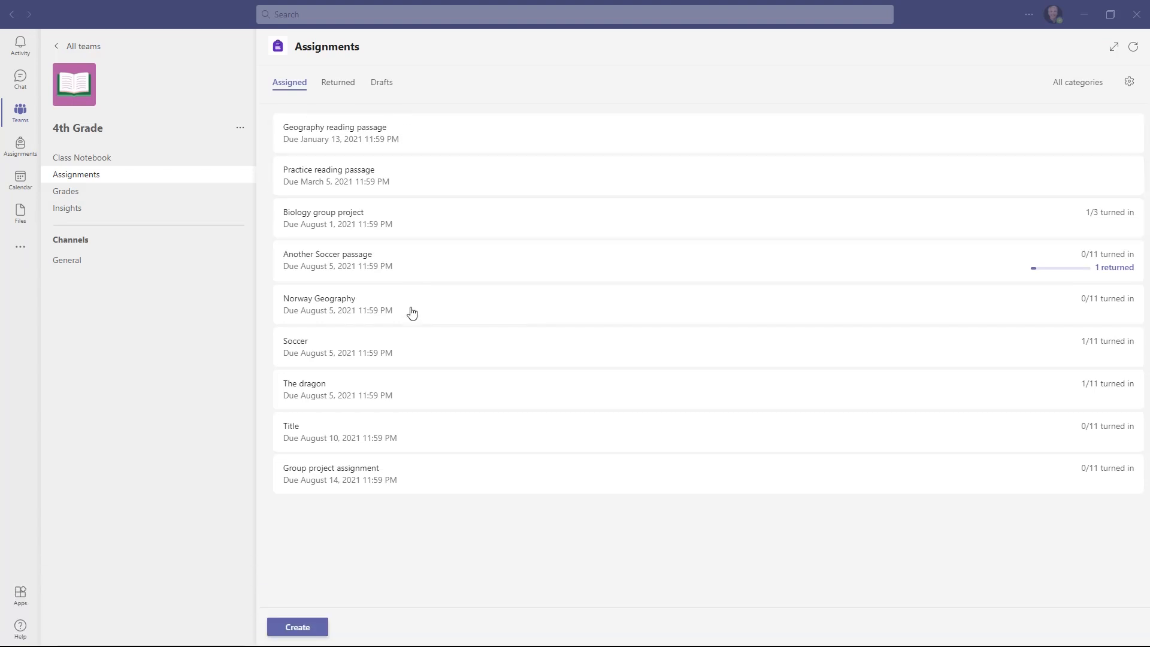
# From the teacher account, open the first listed student's Geography reading passage submission and play the opening seconds of the recording
pyautogui.click(349, 140)
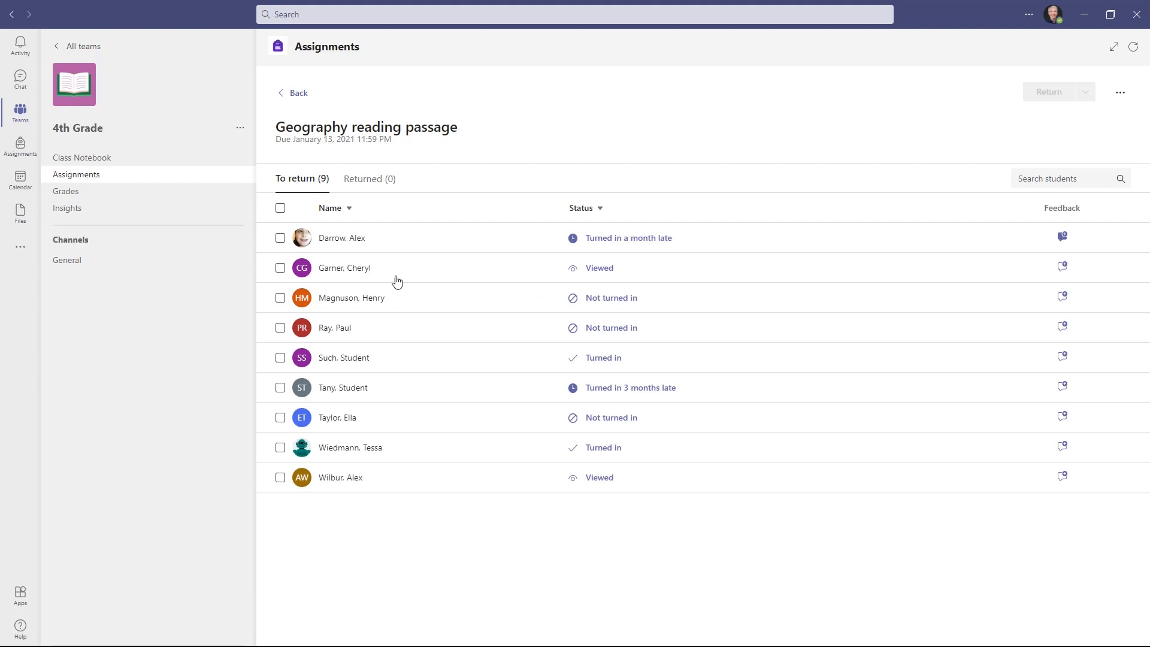
pyautogui.click(334, 241)
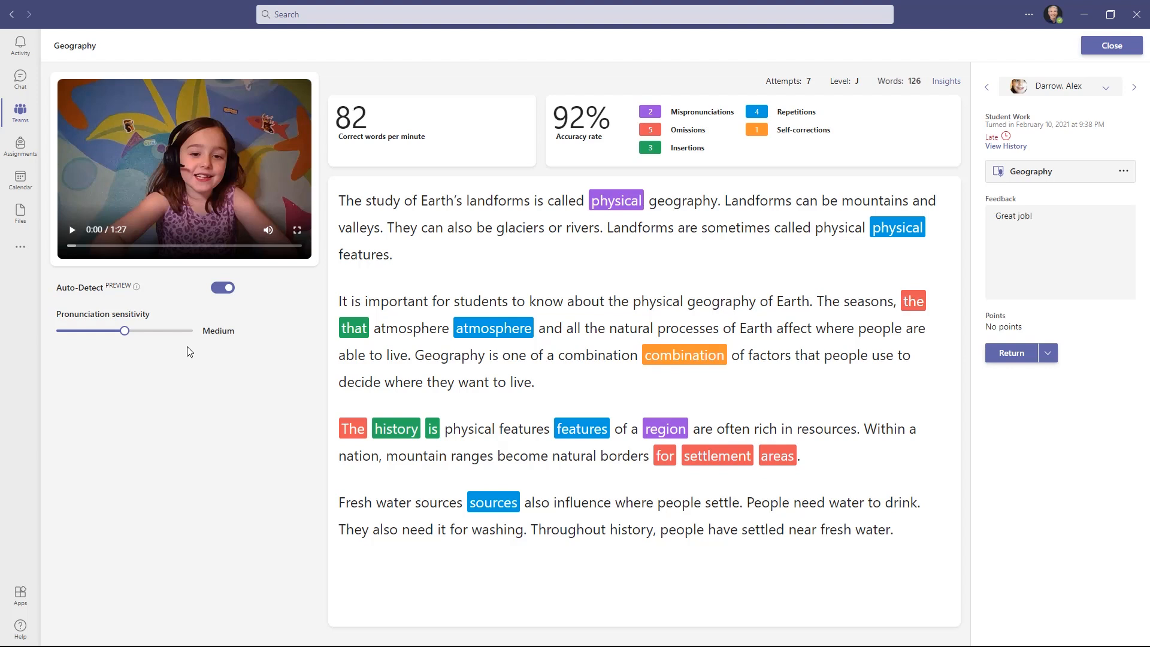
pyautogui.click(73, 236)
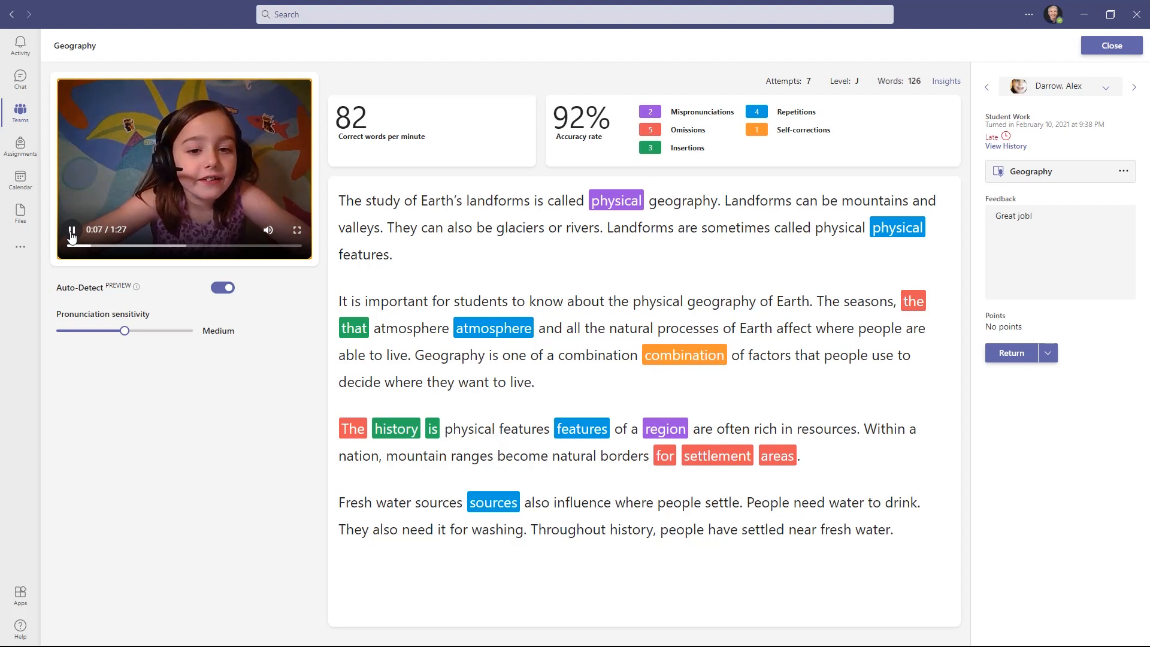
pyautogui.click(72, 231)
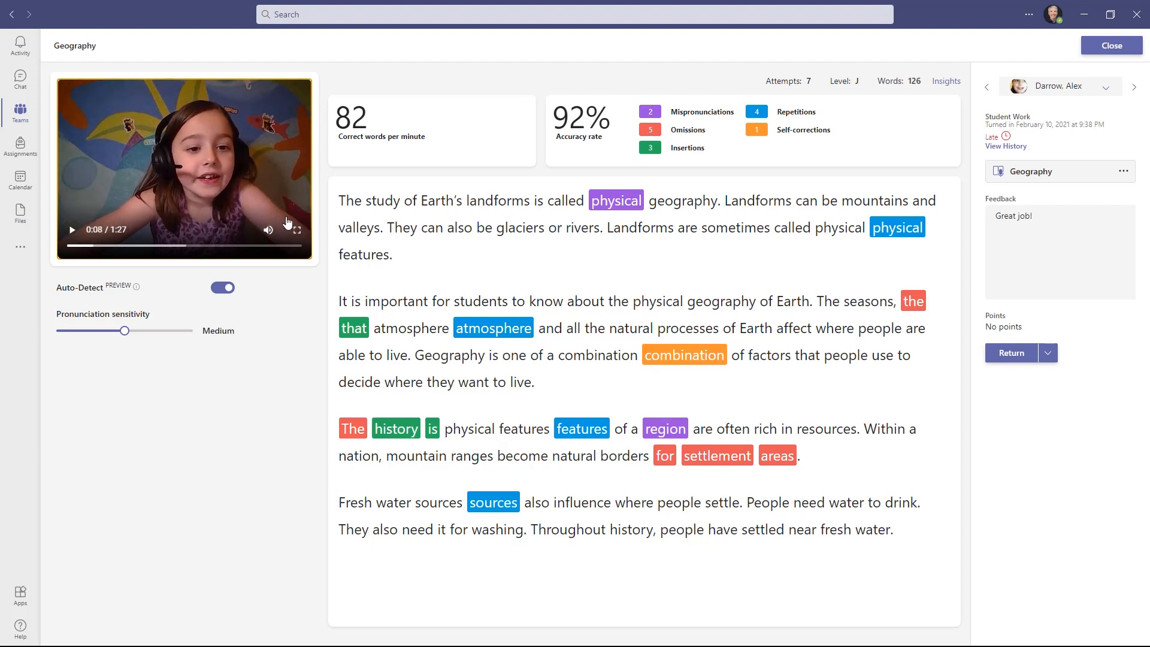
# Listen to the words marked as mispronounced, "physical" and "region", by jumping the recording to each and pausing it
pyautogui.click(627, 206)
pyautogui.click(77, 228)
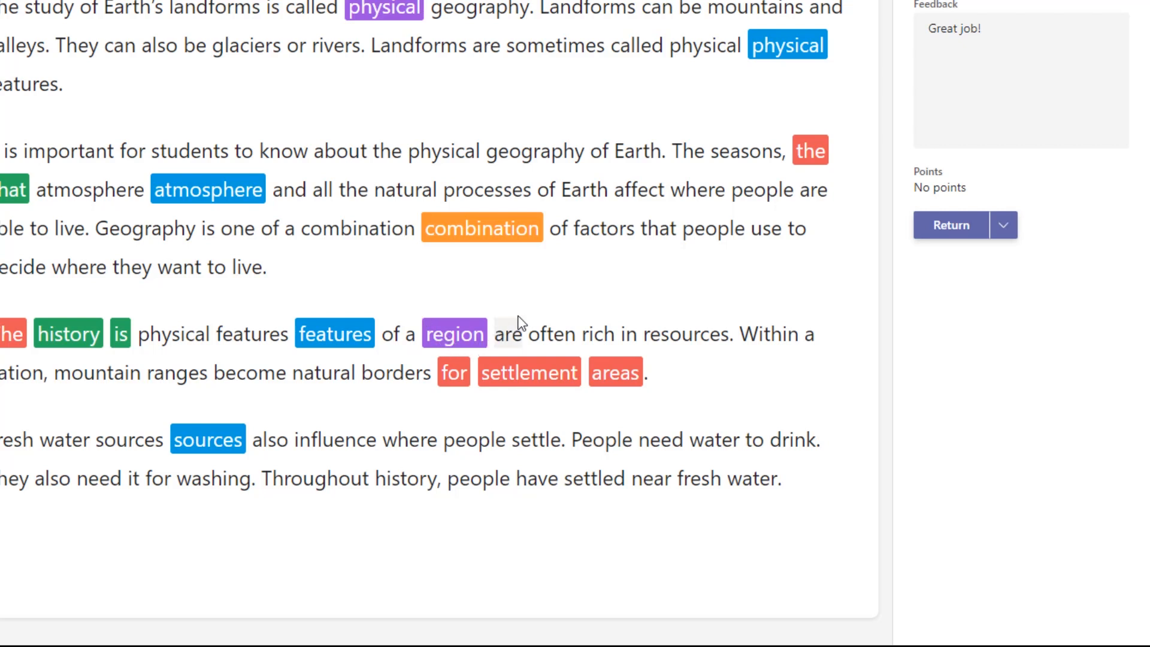
pyautogui.click(452, 347)
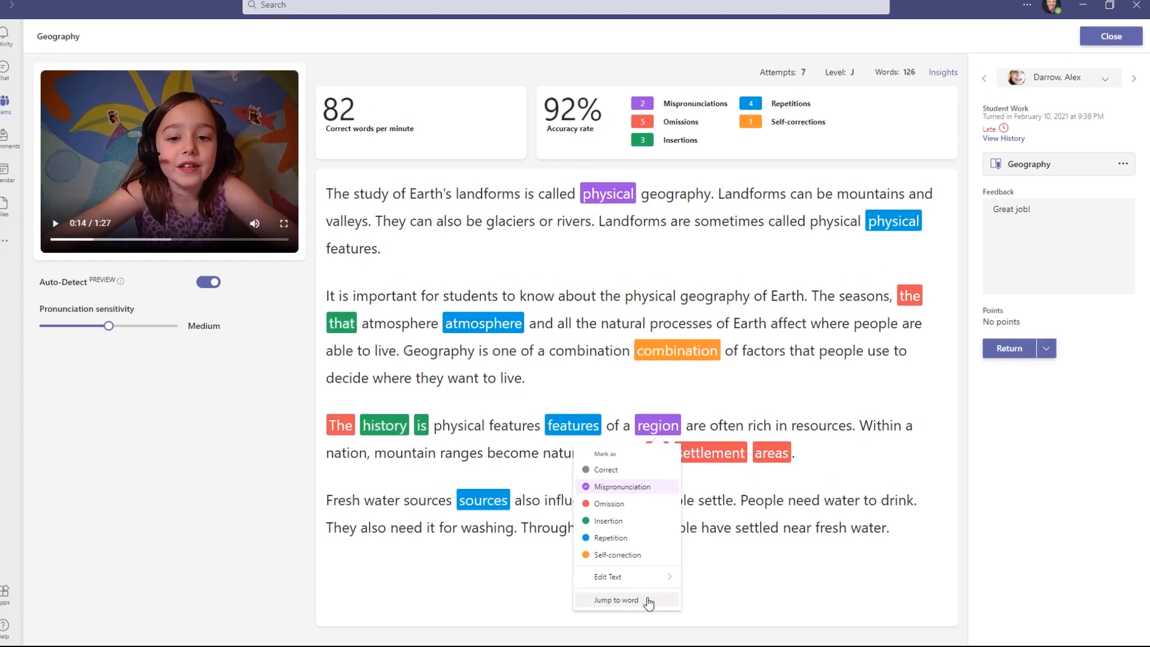
pyautogui.click(440, 584)
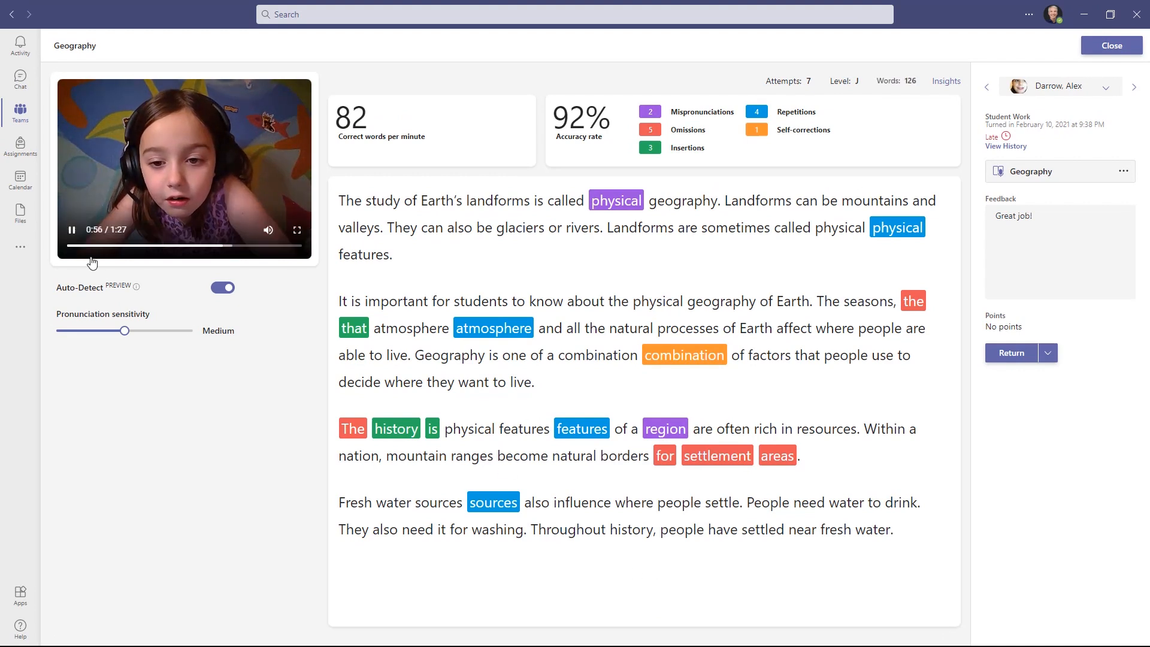
pyautogui.click(72, 229)
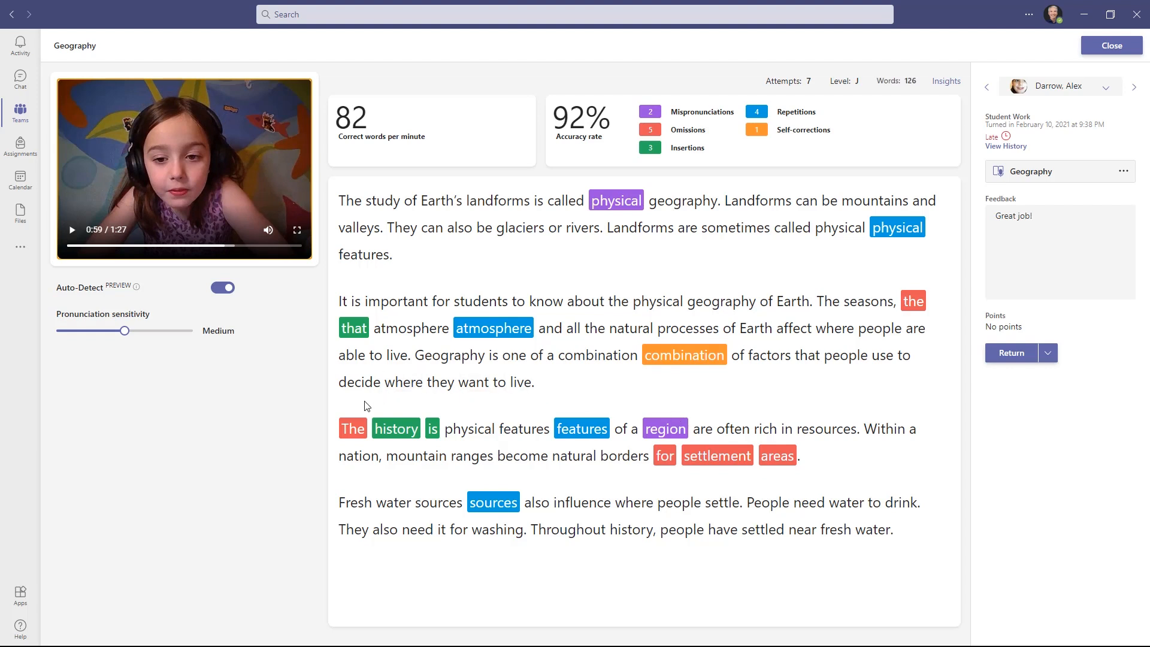
# Mark the omitted word "The" at the start of the third paragraph as Correct
pyautogui.click(348, 436)
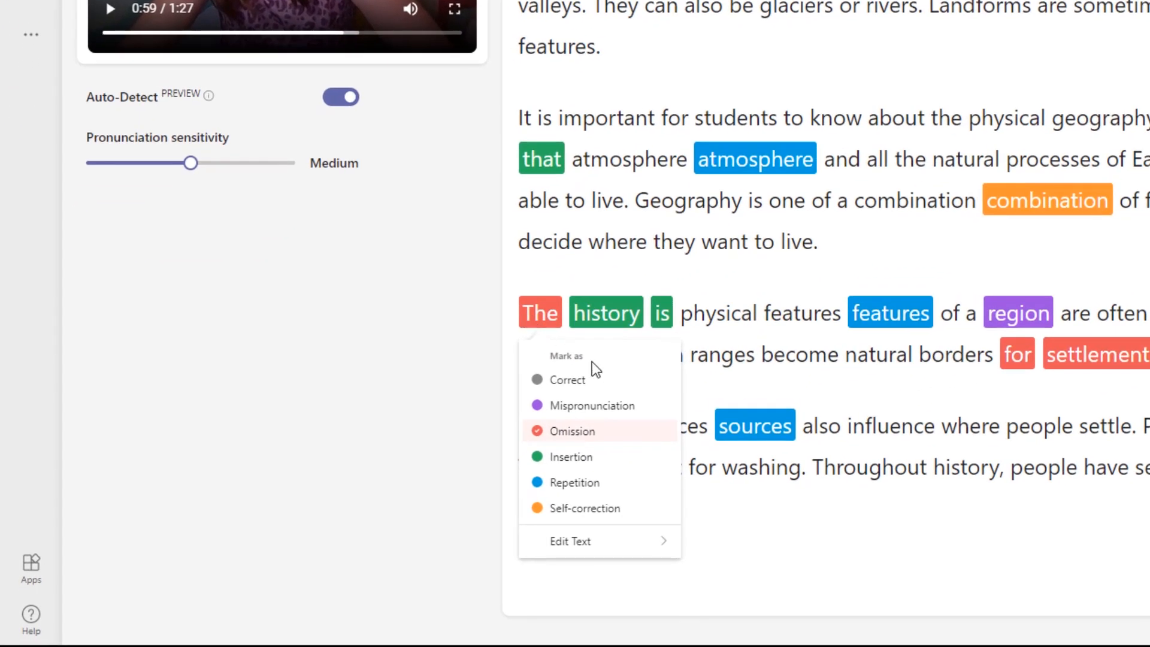
pyautogui.click(638, 379)
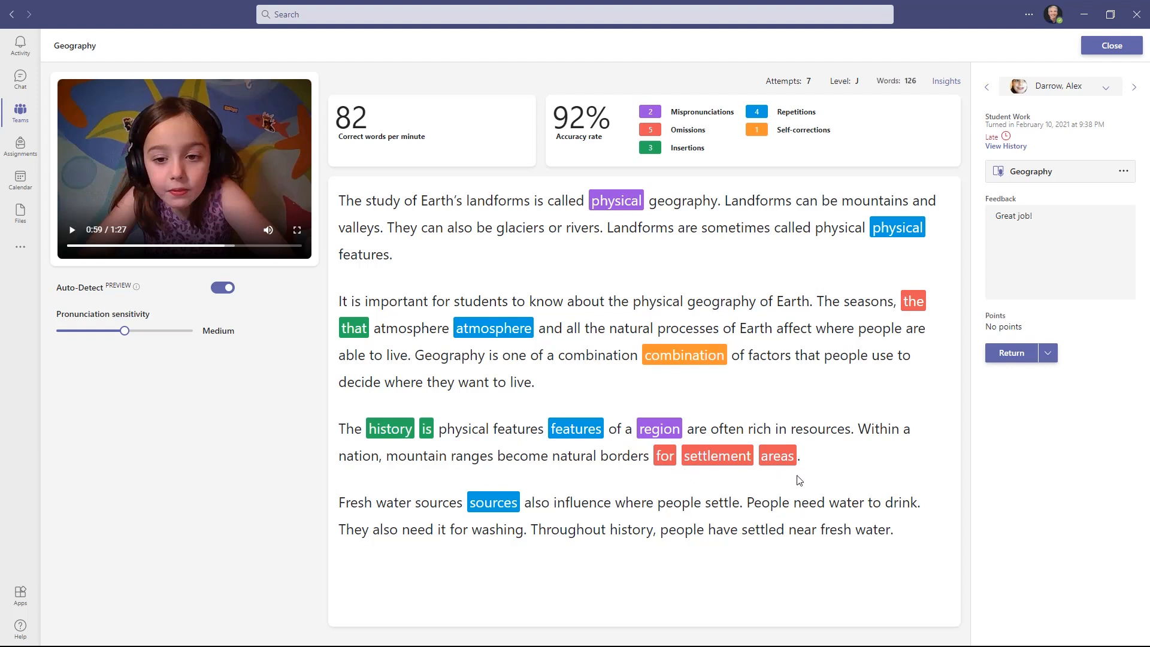
# Jump the recording to "borders" and to the first "features" in the third paragraph, pausing after each
pyautogui.click(613, 459)
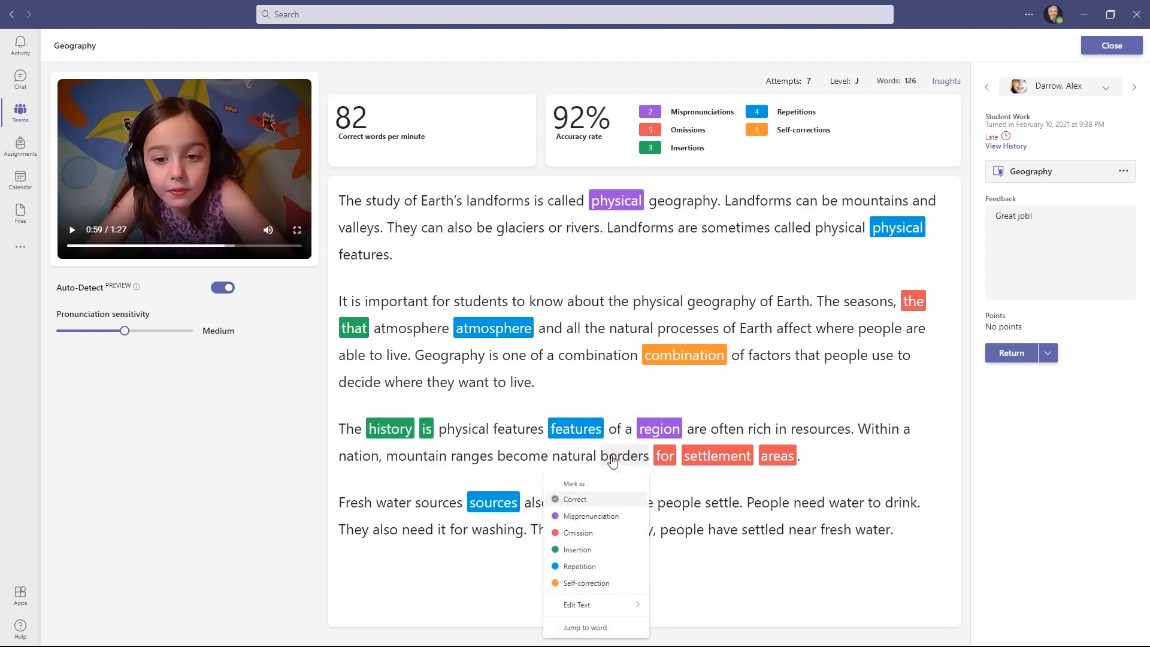
pyautogui.click(598, 627)
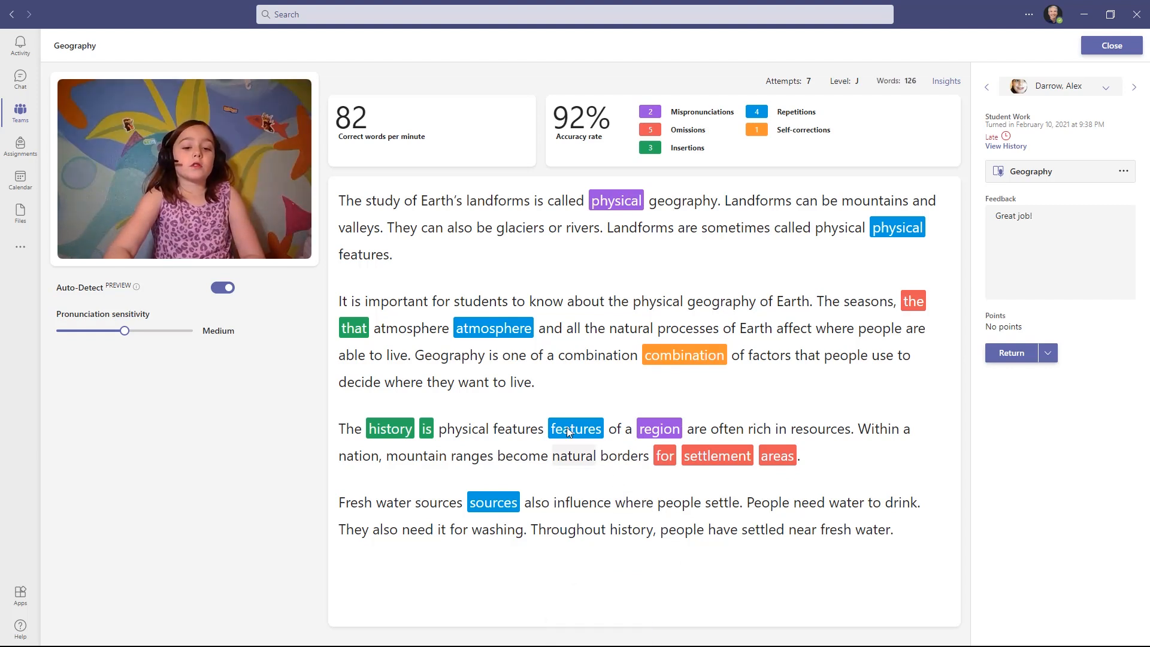
pyautogui.click(69, 232)
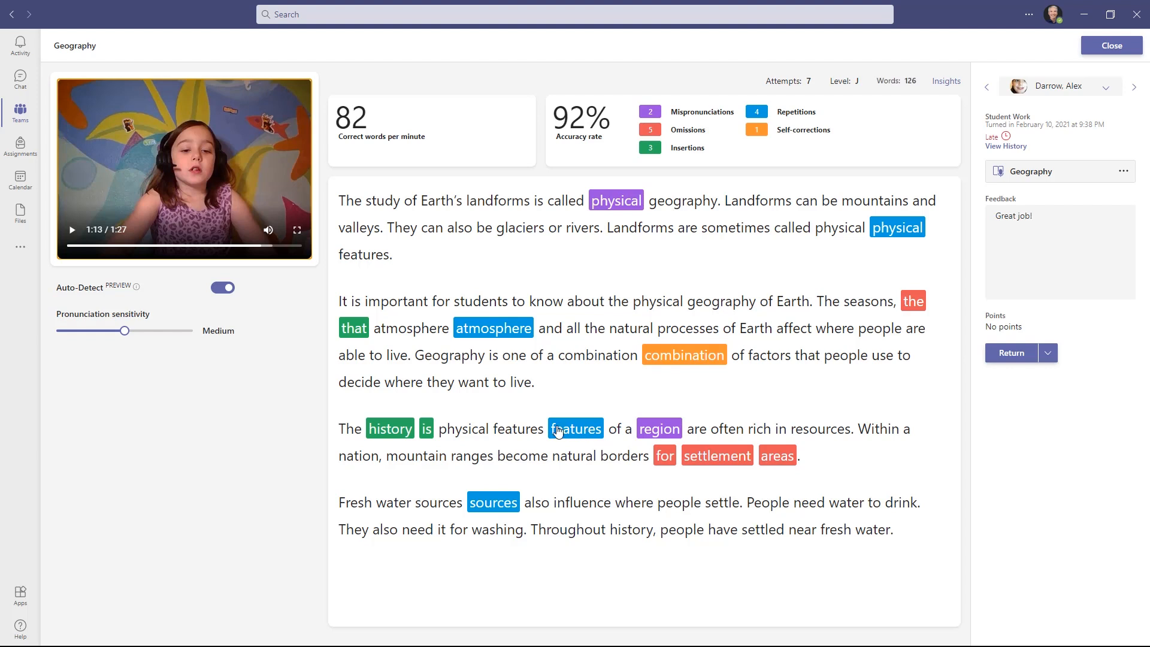
pyautogui.click(509, 429)
pyautogui.click(501, 602)
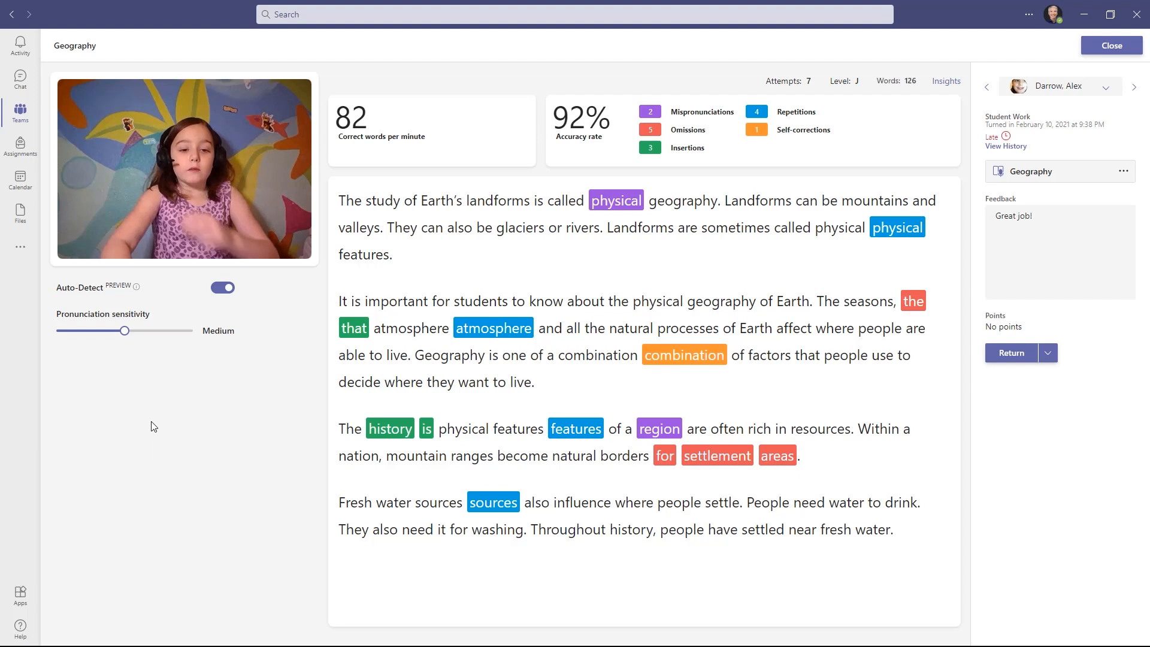
pyautogui.click(72, 231)
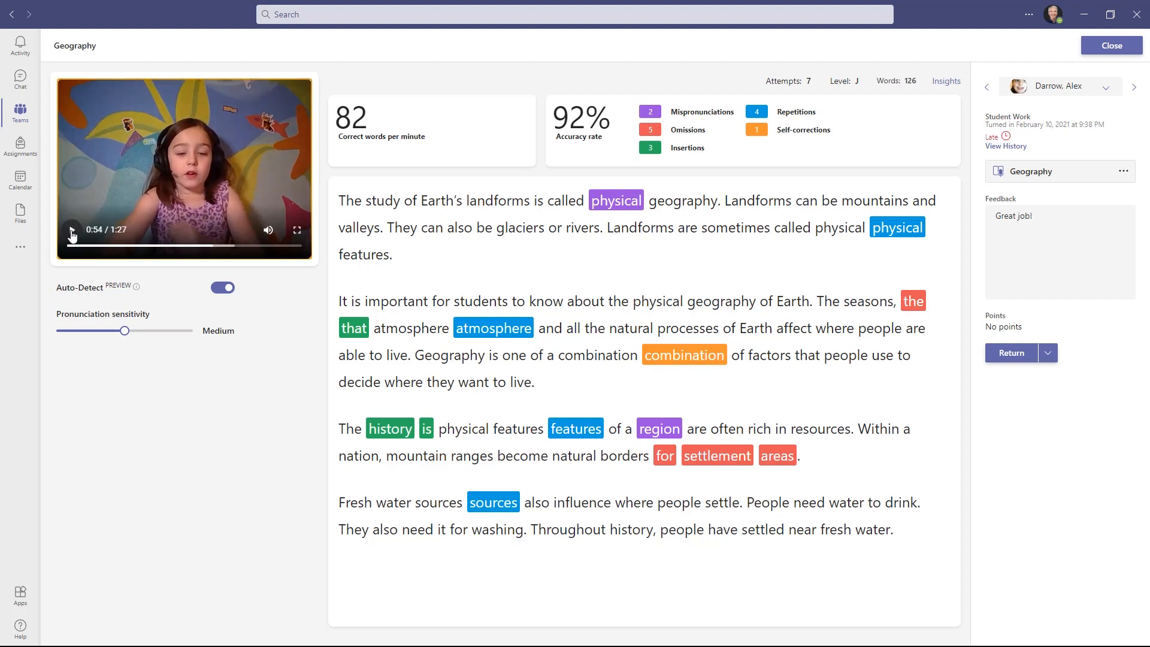
# Jump the recording to the first "combination" in the second paragraph, listen, and pause it
pyautogui.click(590, 366)
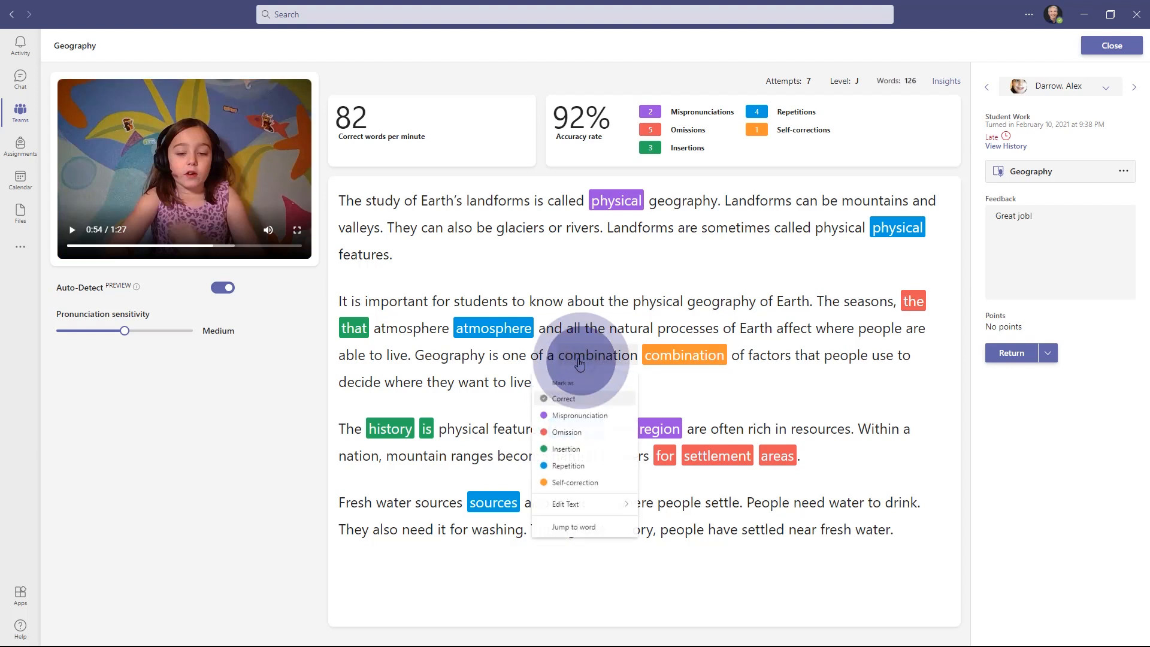
pyautogui.click(588, 533)
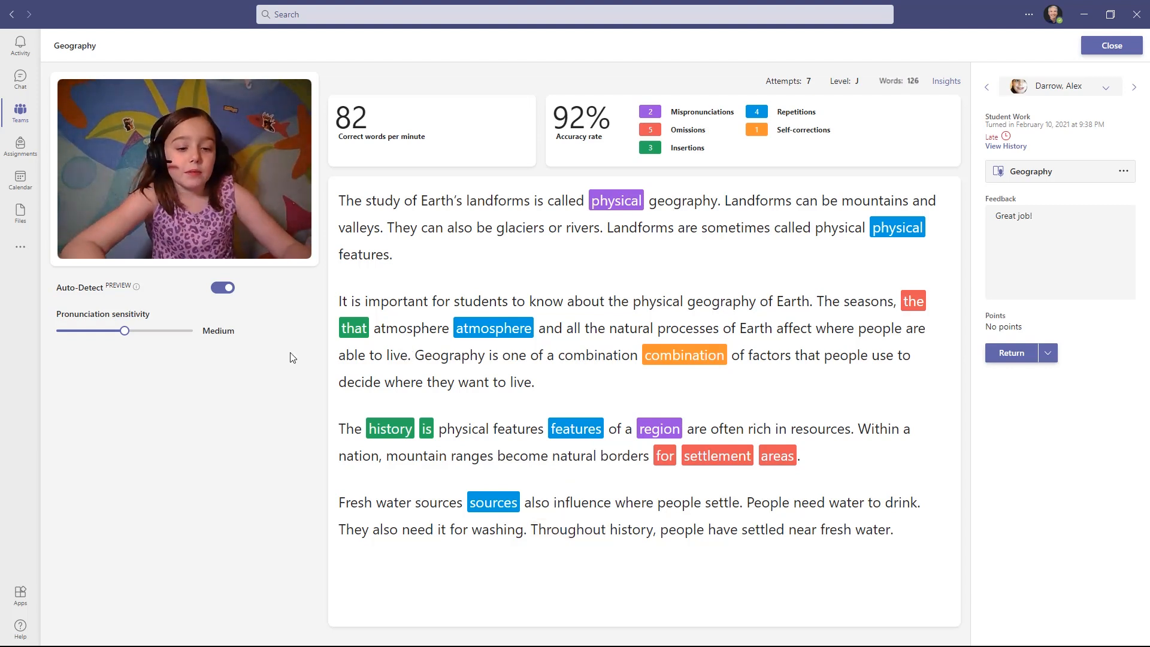
pyautogui.moveTo(72, 228)
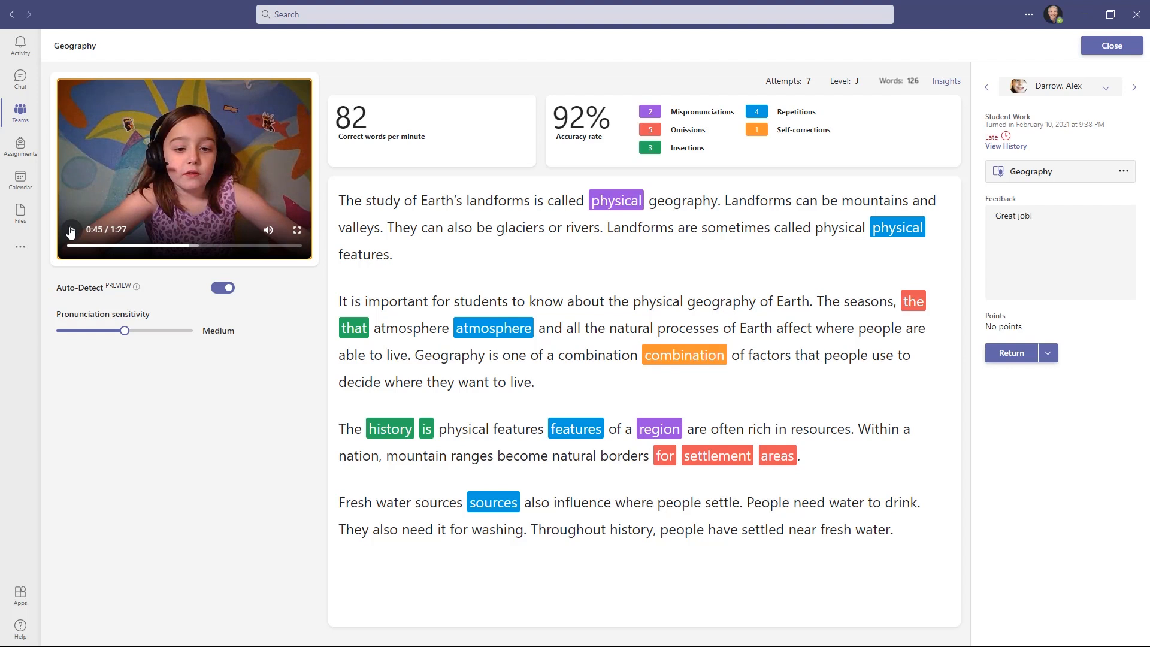
pyautogui.click(70, 230)
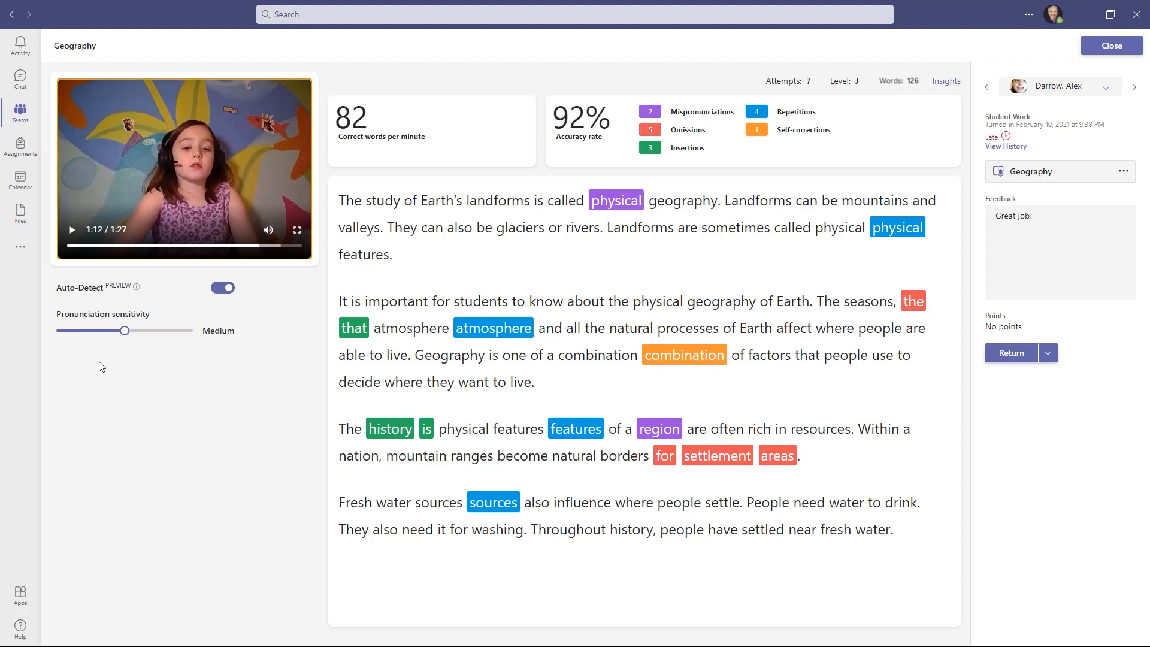
# Watch a few seconds of the student's recording in full screen, pause it, and exit full screen
pyautogui.click(297, 230)
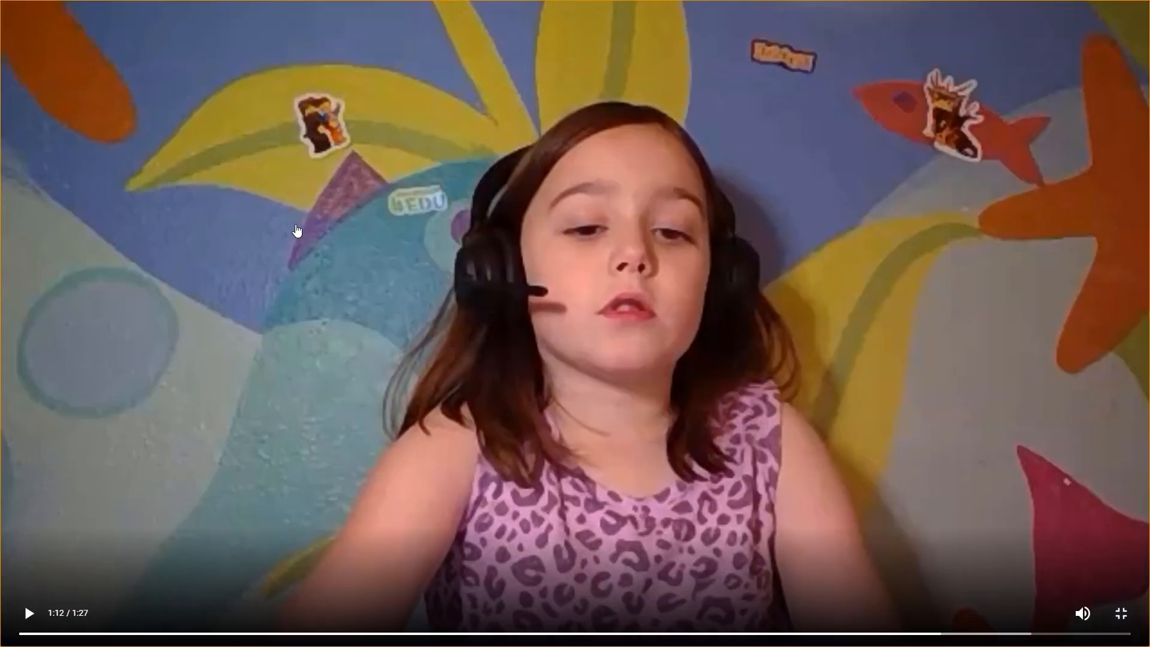
pyautogui.click(27, 623)
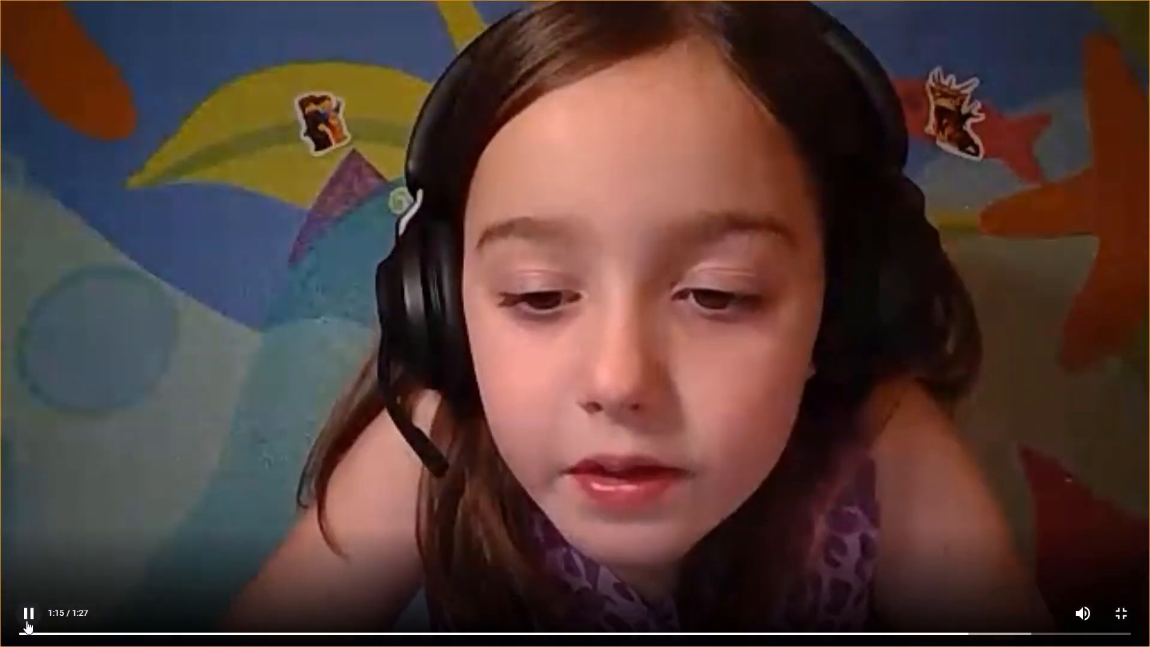
pyautogui.click(28, 623)
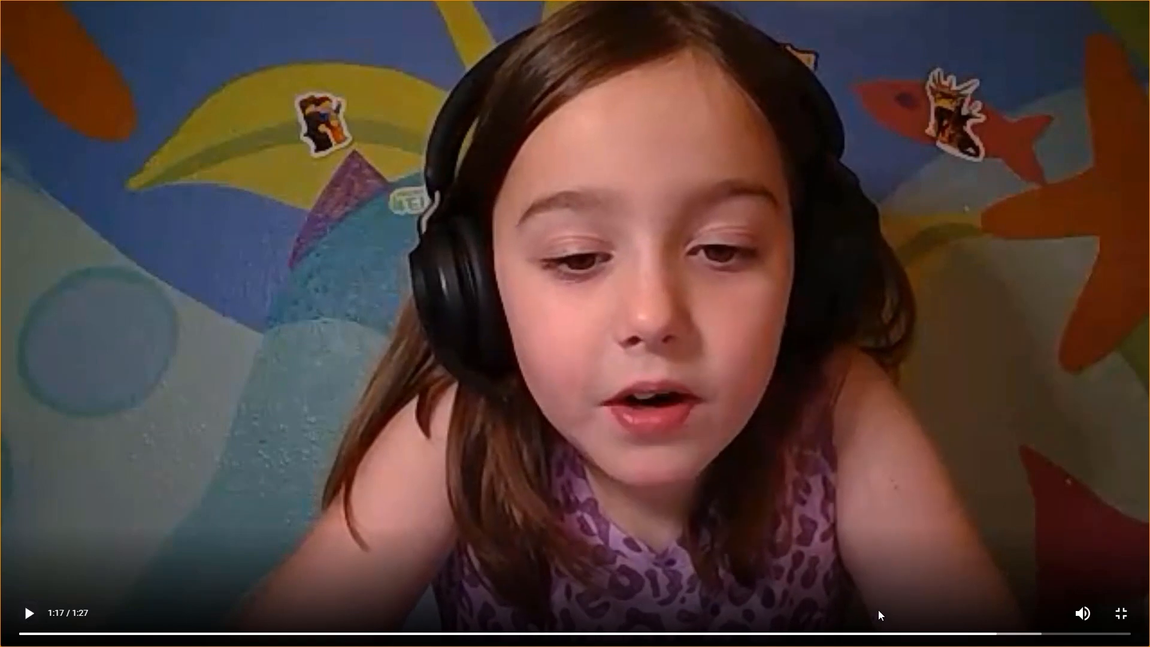
pyautogui.click(1121, 613)
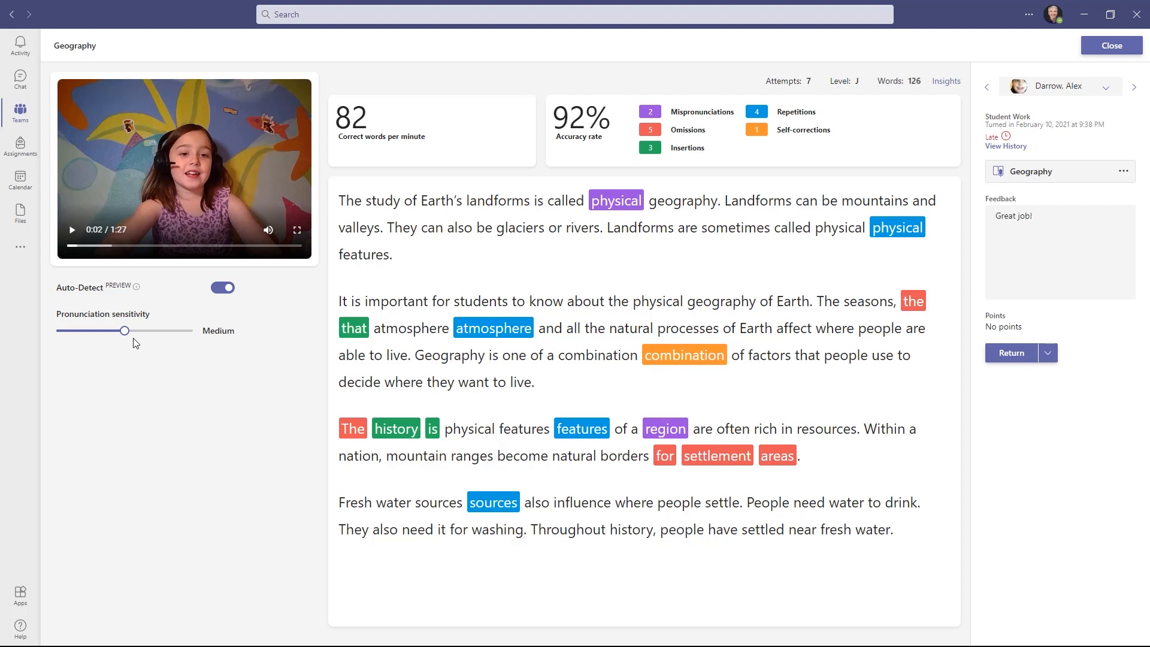
# Try the pronunciation sensitivity at High, and set it back to Medium
pyautogui.click(192, 330)
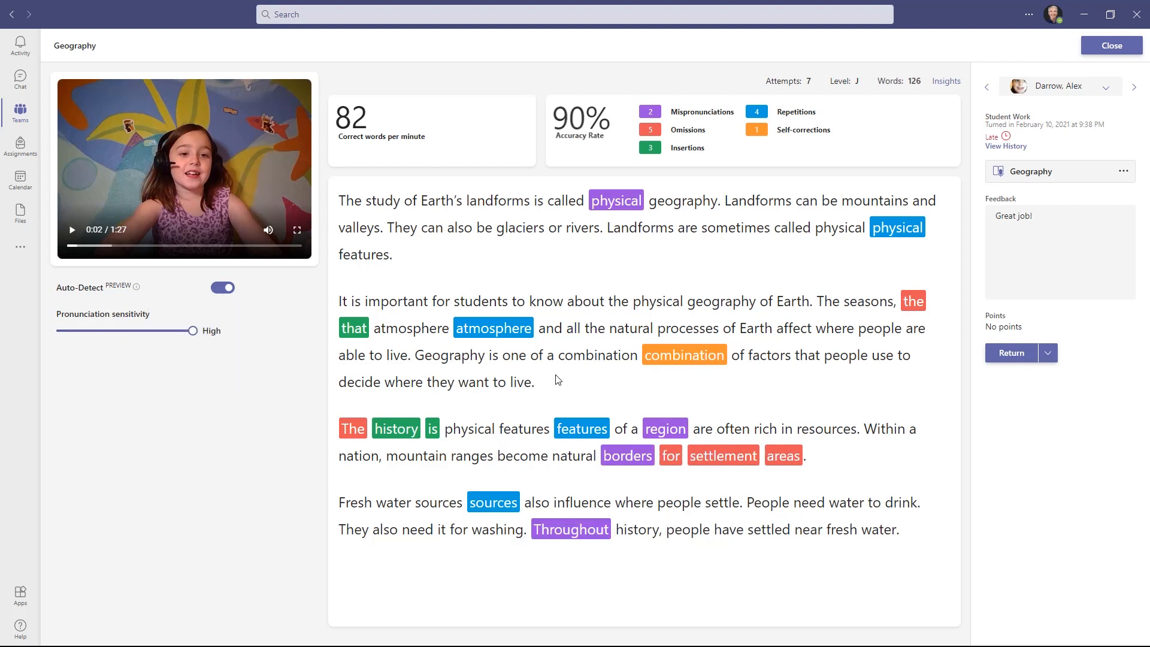
pyautogui.click(138, 331)
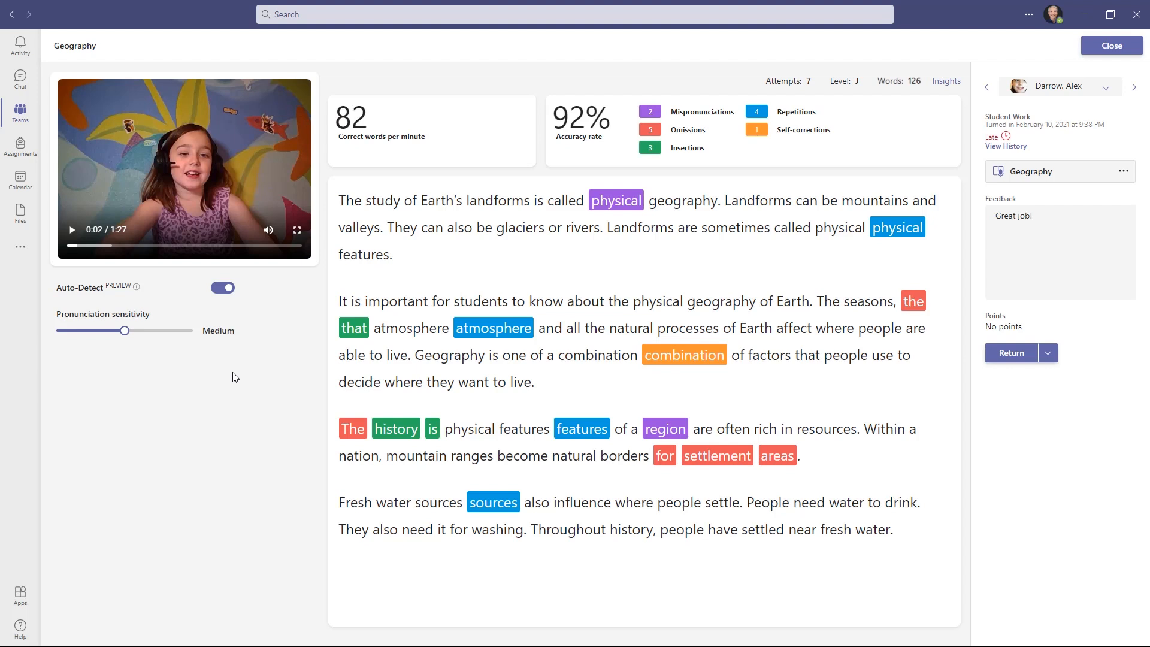
# Turn off Auto-Detect, play the recording's opening, and manually mark "physical" in the first sentence as Mispronunciation
pyautogui.click(221, 290)
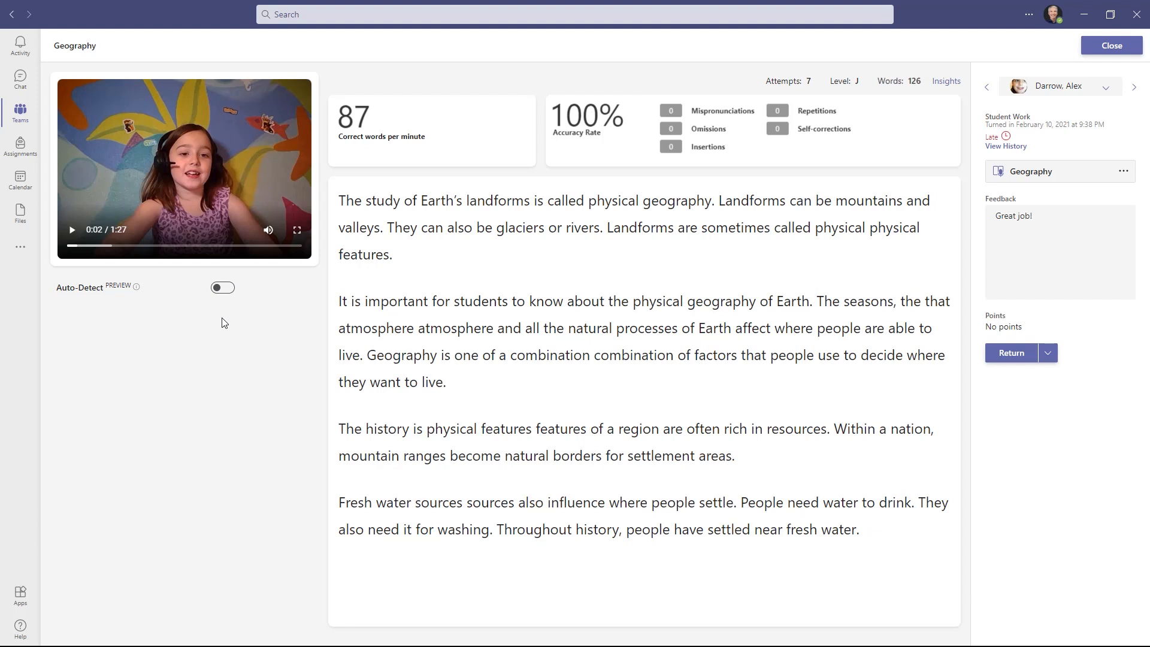
pyautogui.click(72, 230)
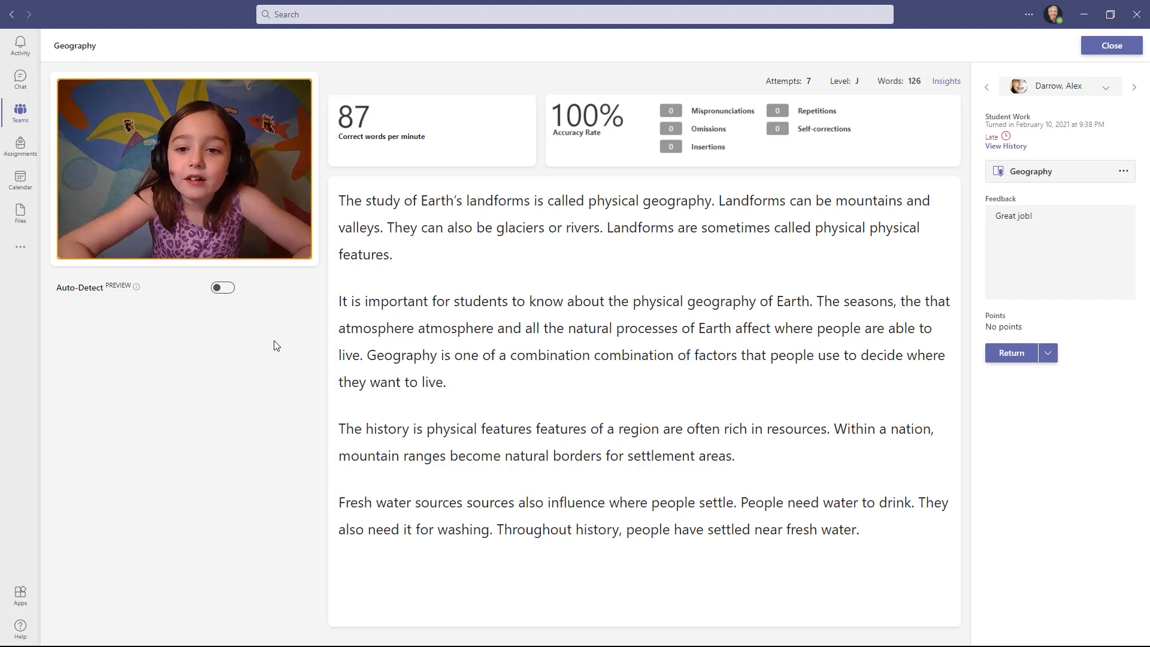
pyautogui.click(614, 201)
pyautogui.click(595, 260)
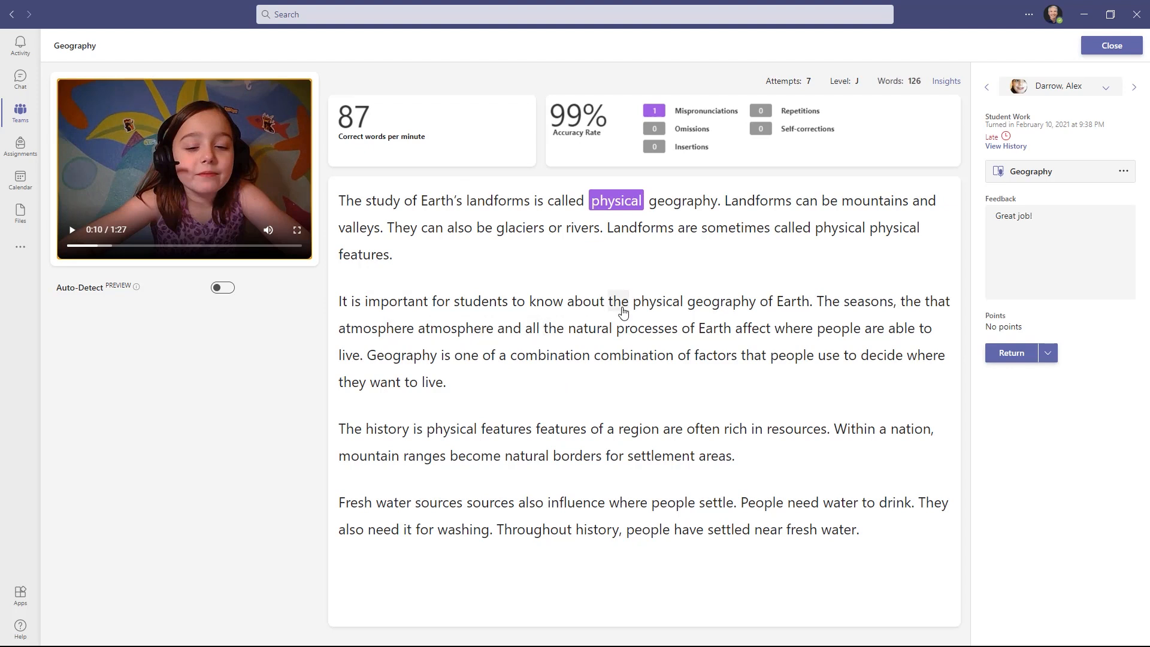
# Mark the second "combination" as Self-correction, the second "features" and "of" in the third paragraph as Omission, and "influence" as Mispronunciation
pyautogui.click(637, 355)
pyautogui.click(617, 479)
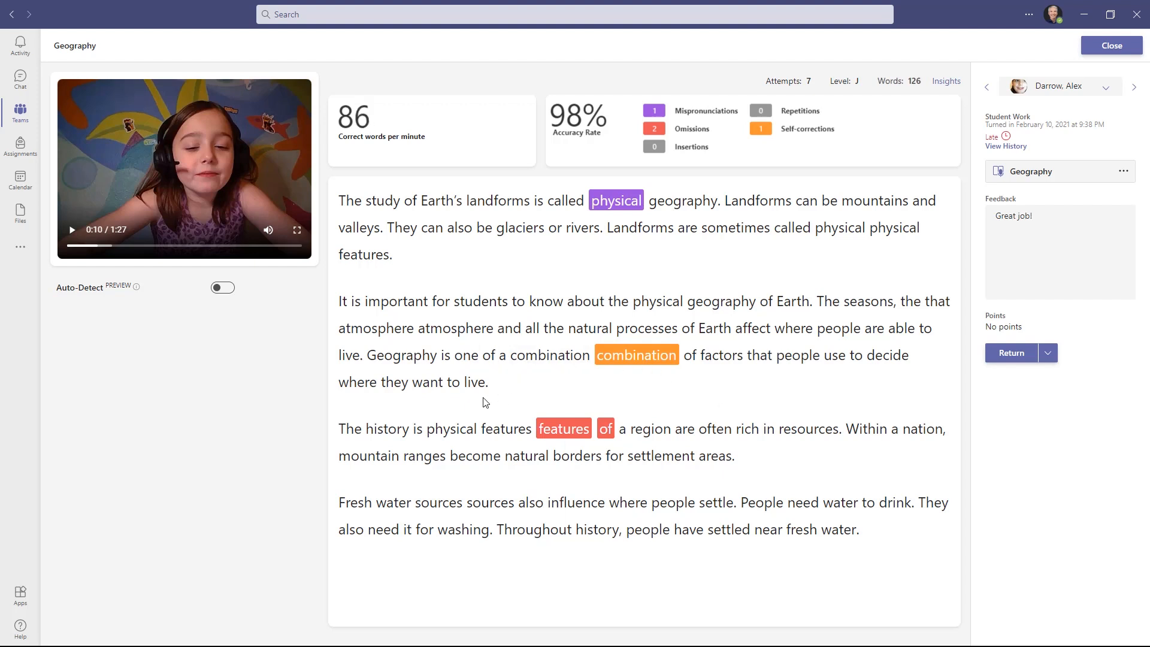
pyautogui.click(581, 505)
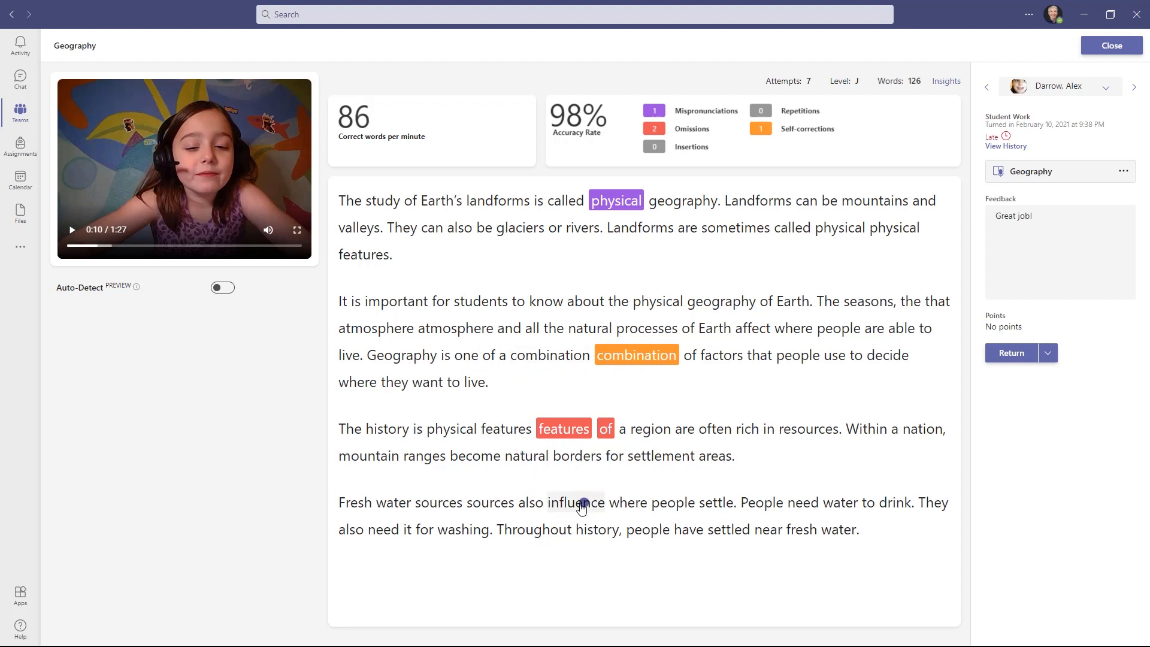
pyautogui.click(565, 363)
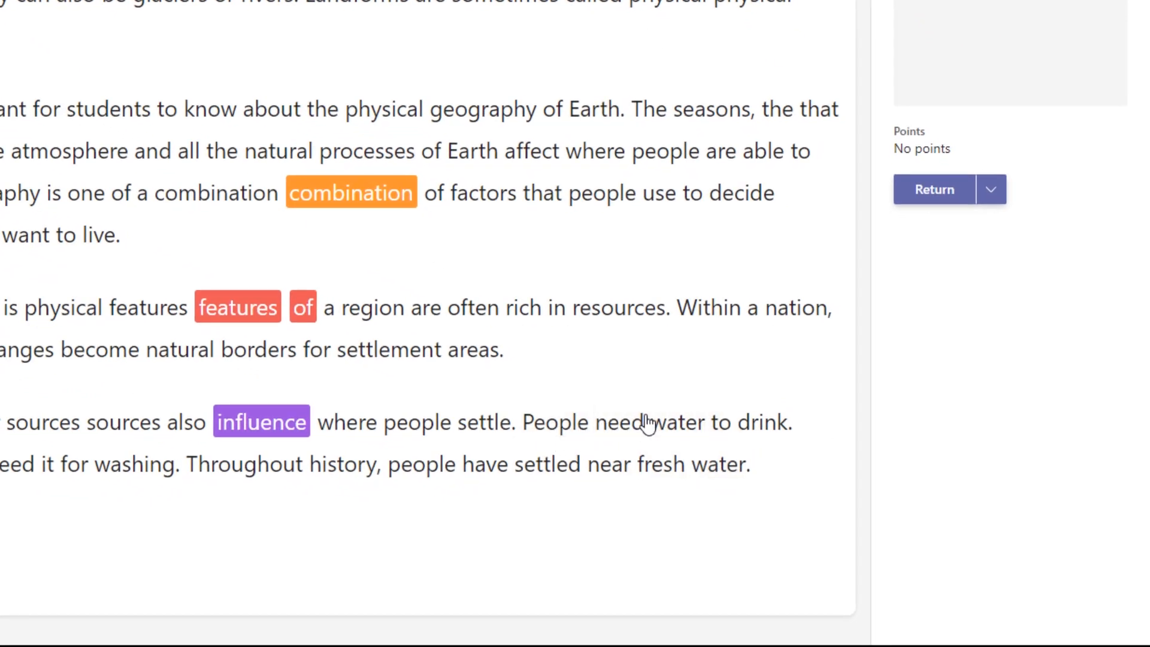
# Insert the word "also" directly after "People" in the passage's last paragraph
pyautogui.click(572, 419)
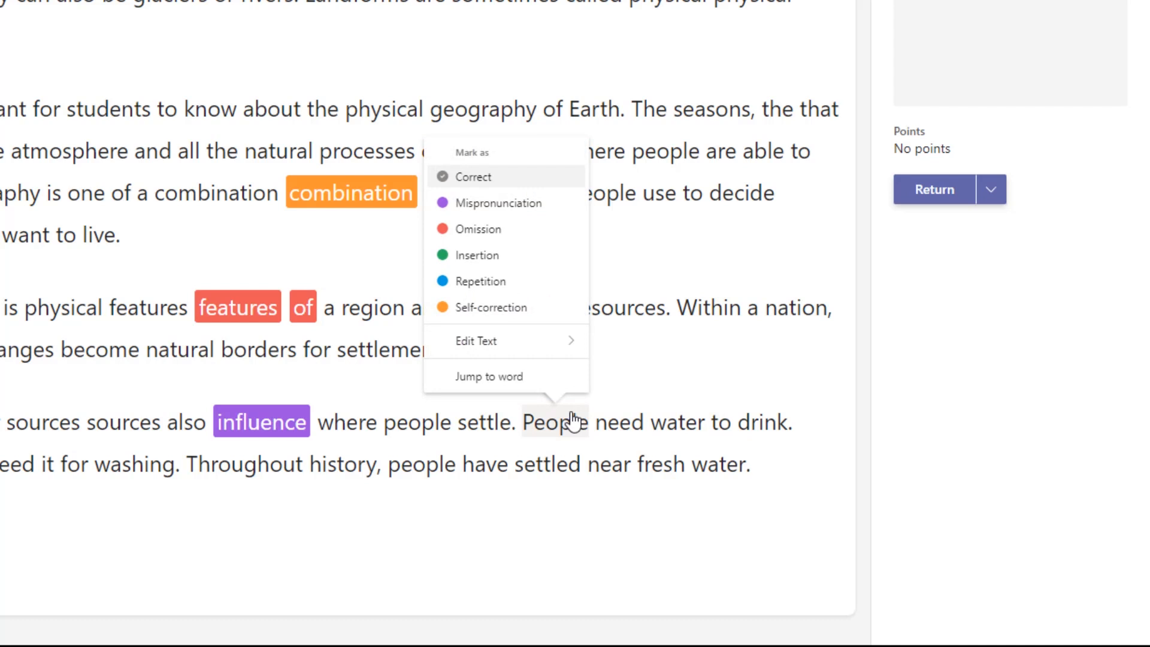
pyautogui.click(496, 346)
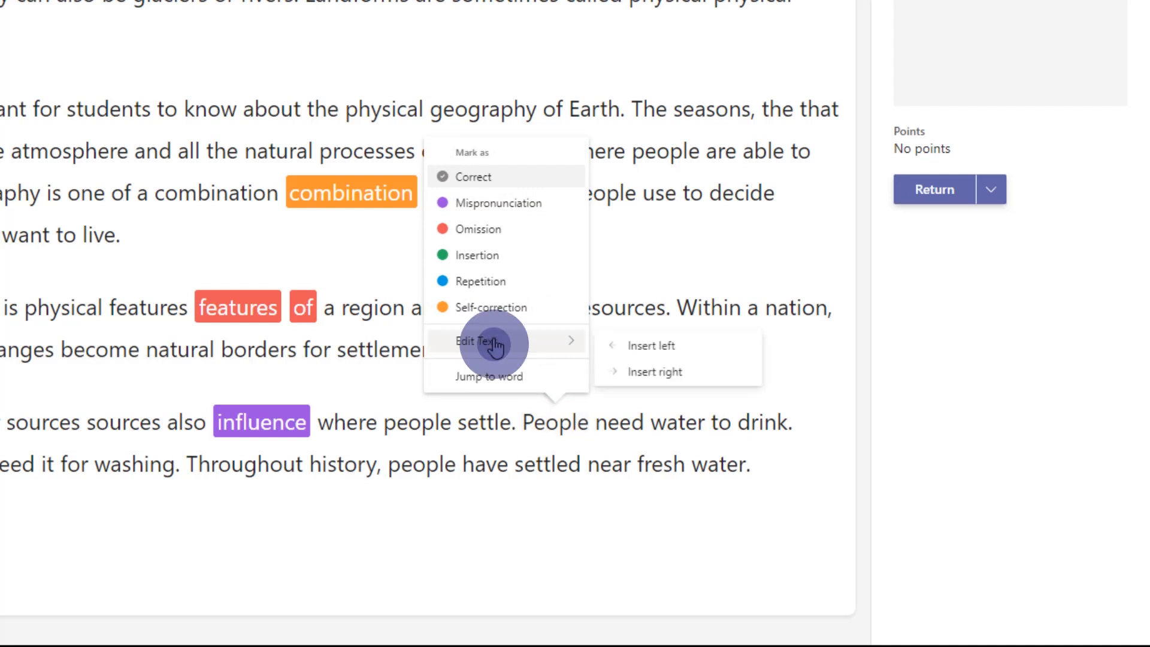
pyautogui.click(669, 380)
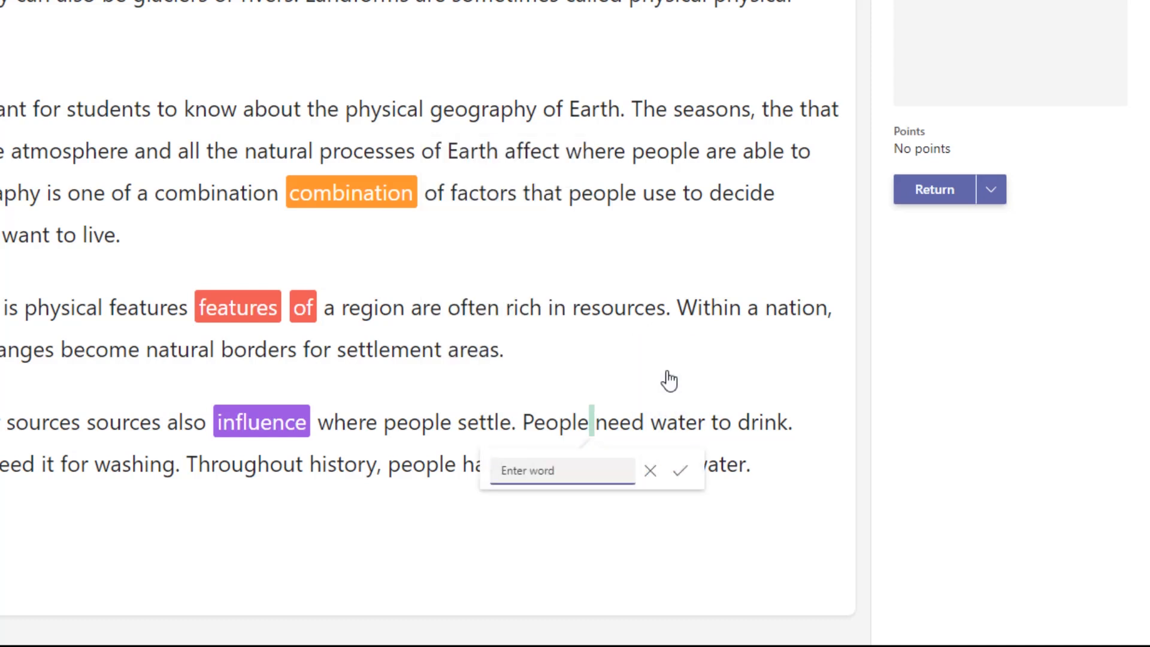
pyautogui.write('also')
pyautogui.click(685, 475)
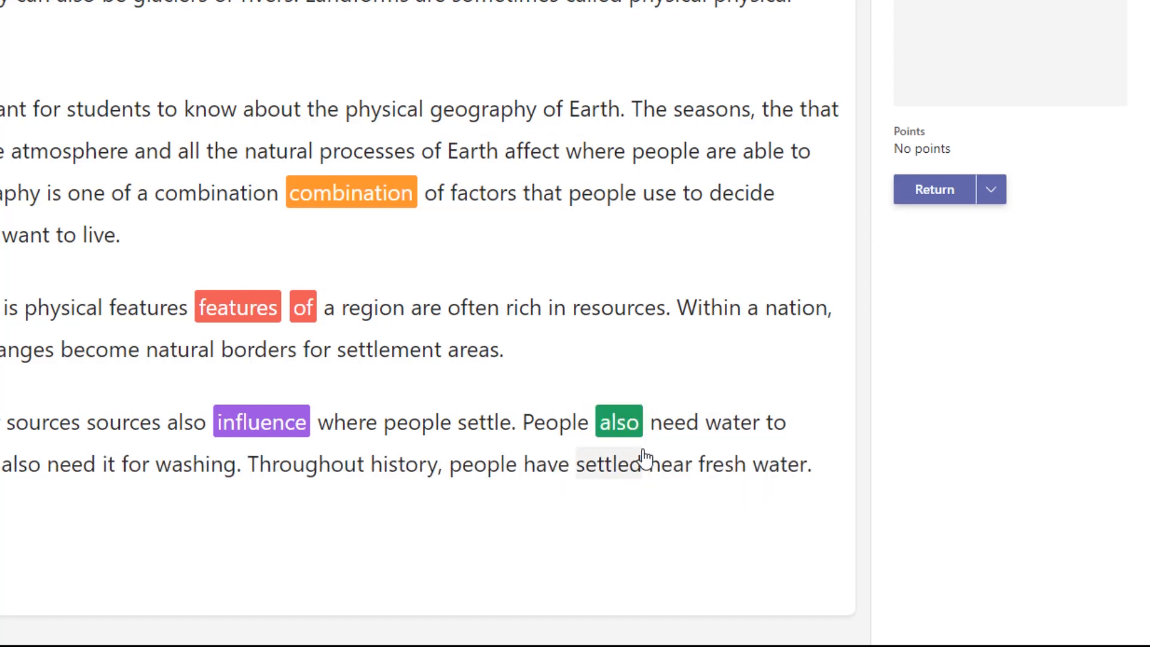
# Remove the inserted word "also" from the last paragraph
pyautogui.click(615, 428)
pyautogui.moveTo(534, 340)
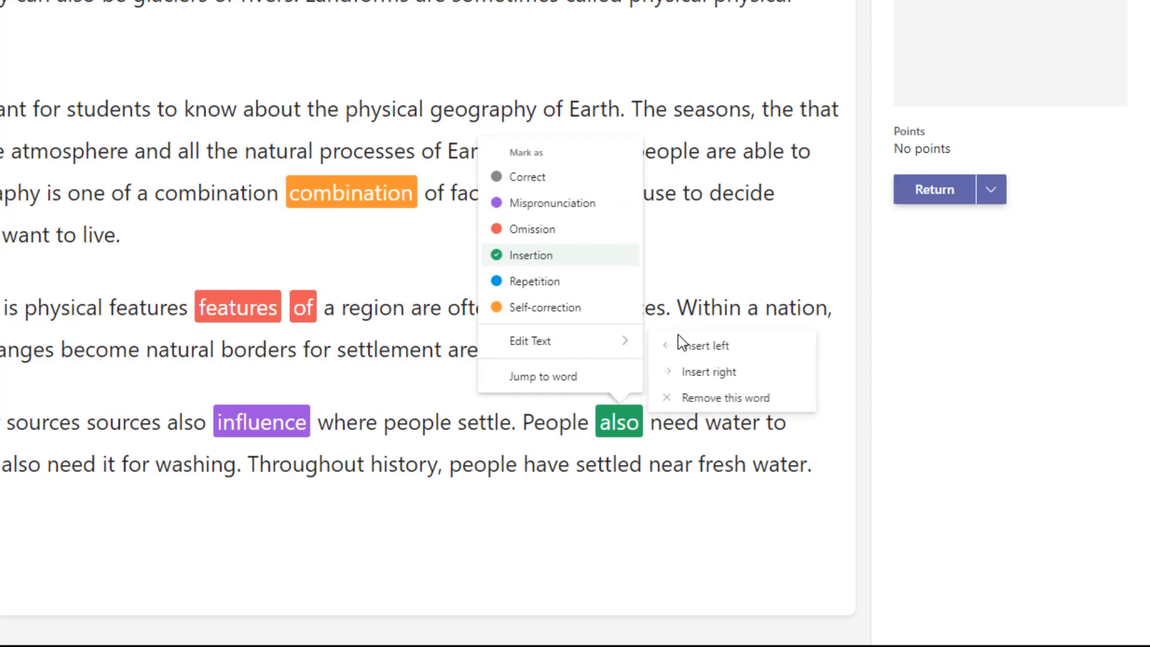
pyautogui.click(737, 398)
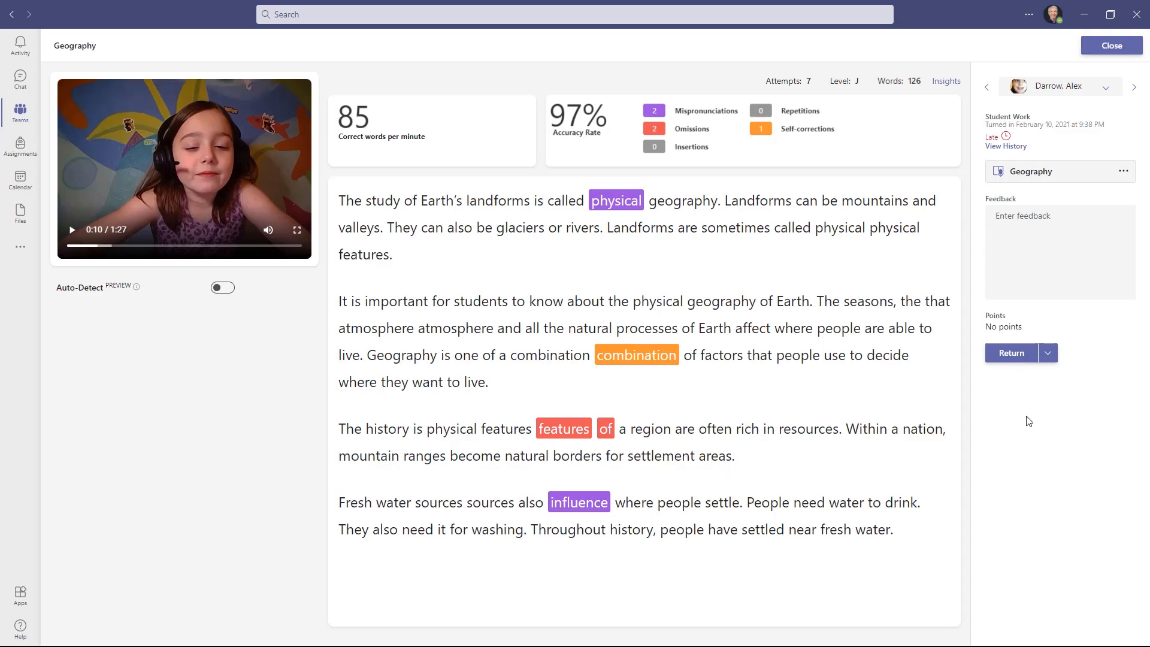
# Enter the feedback "Great job!" and return the student's work
pyautogui.write('Great job!')
pyautogui.click(1022, 356)
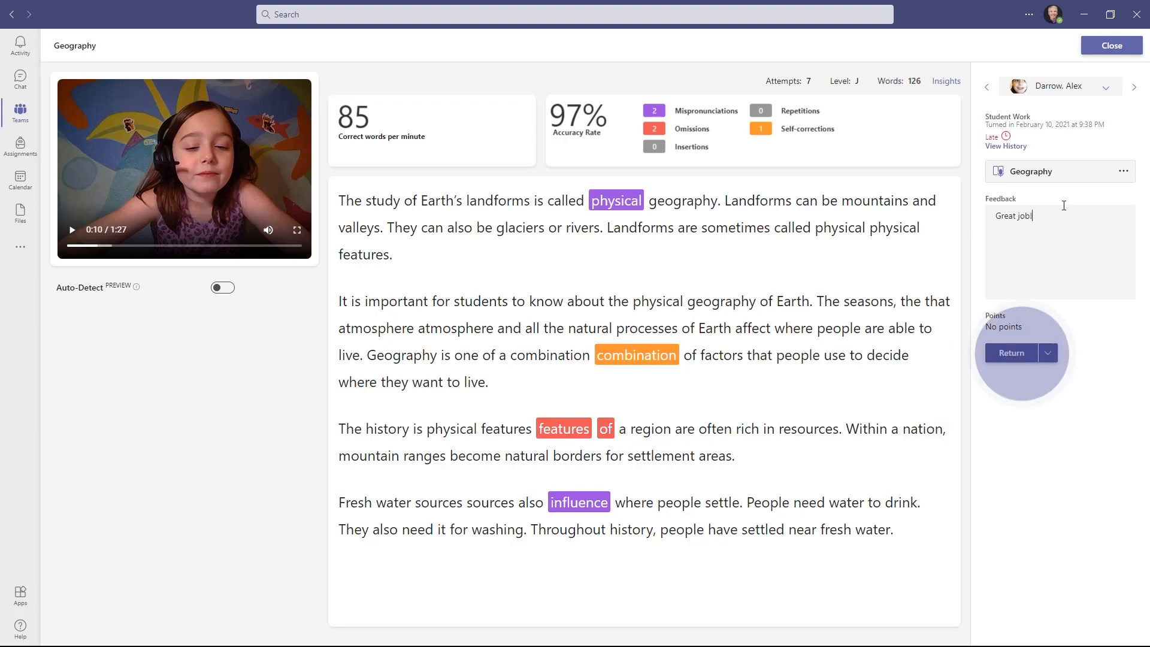
pyautogui.click(1107, 90)
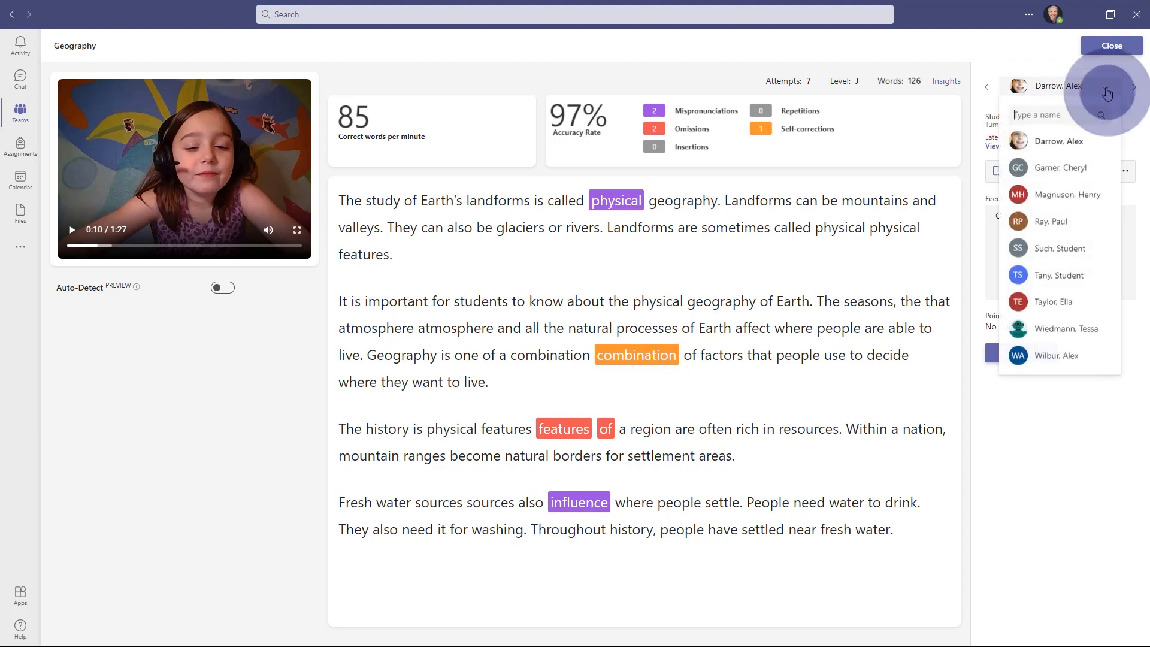
pyautogui.click(1144, 130)
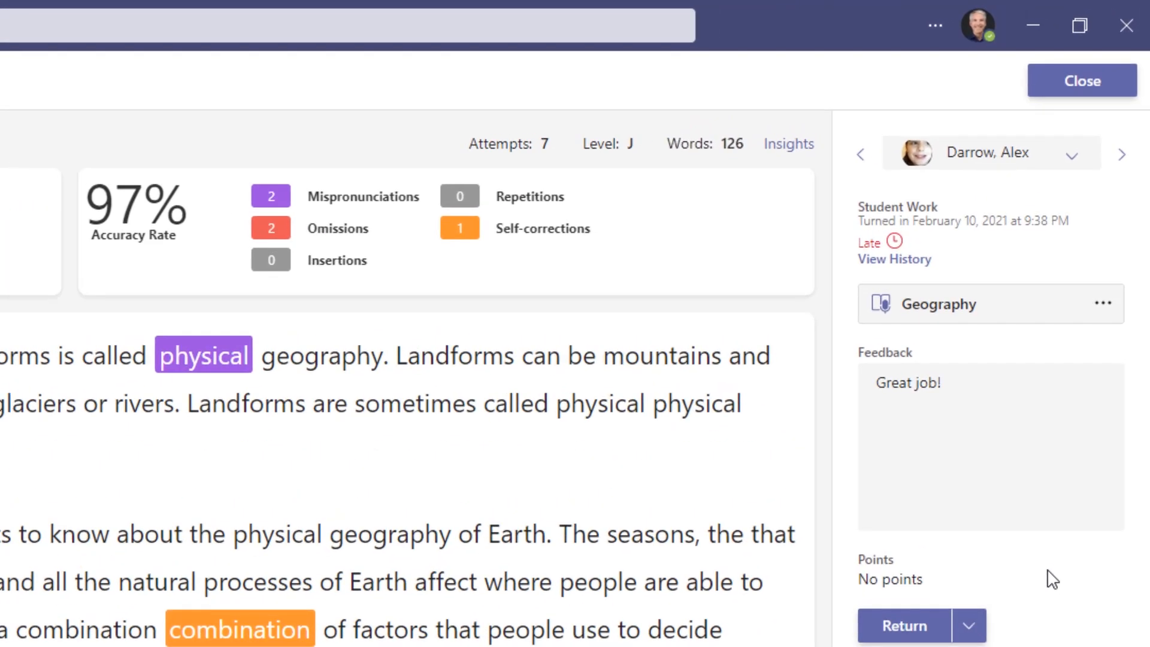
# Open Insights for the 4th Grade team
pyautogui.click(794, 153)
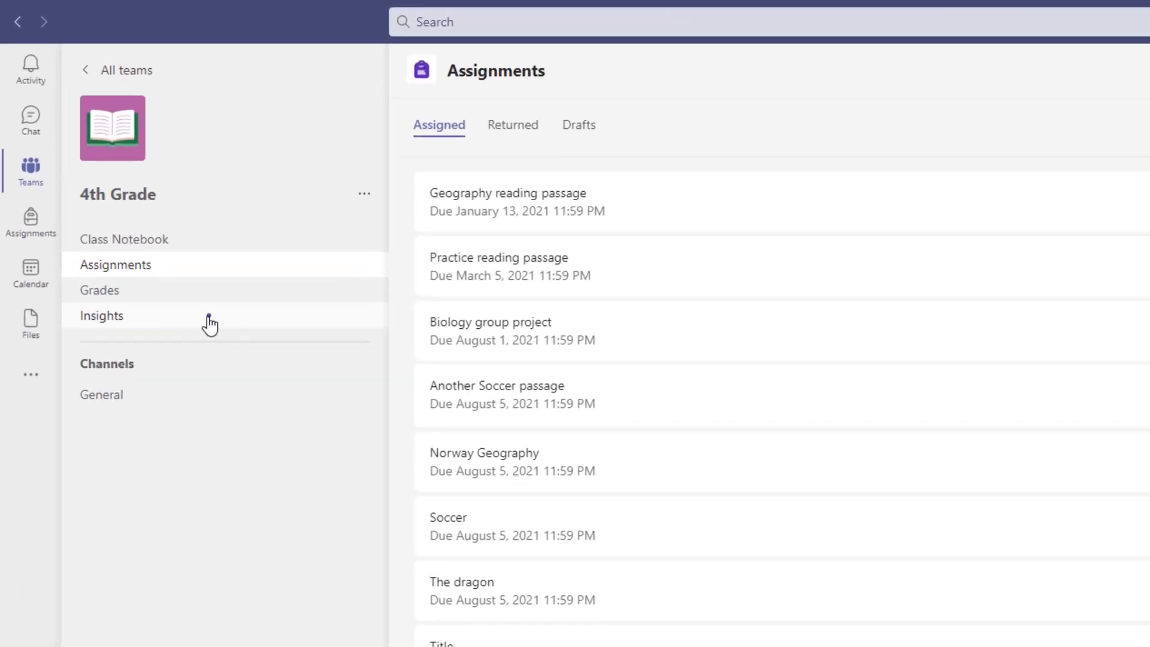
pyautogui.click(209, 318)
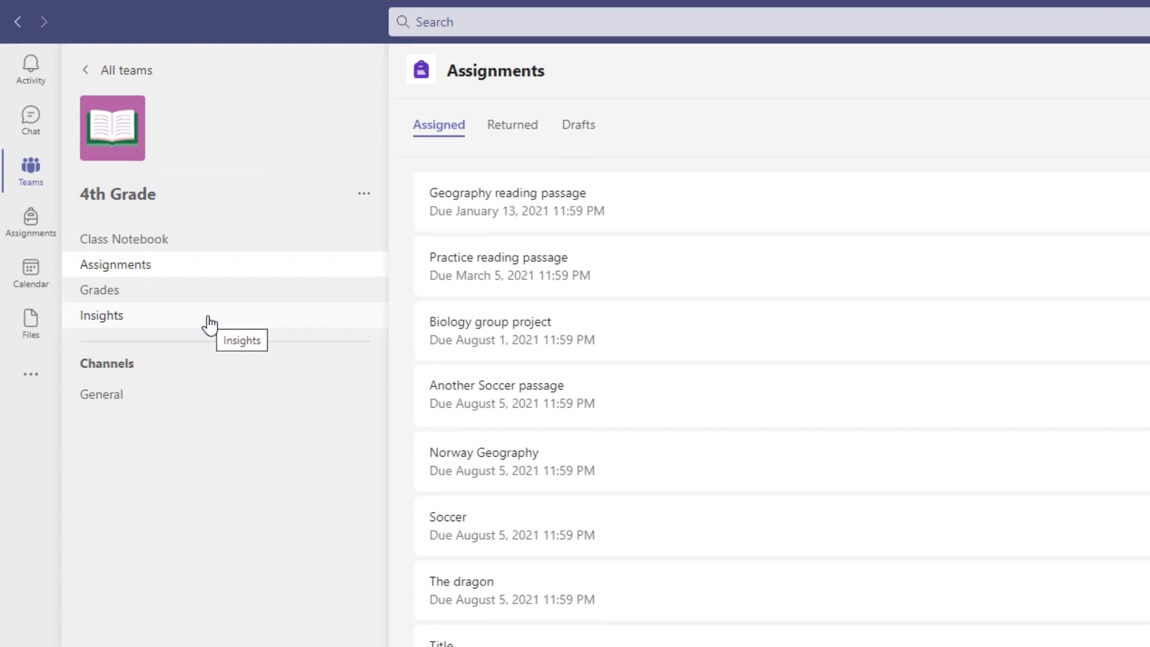
pyautogui.click(115, 320)
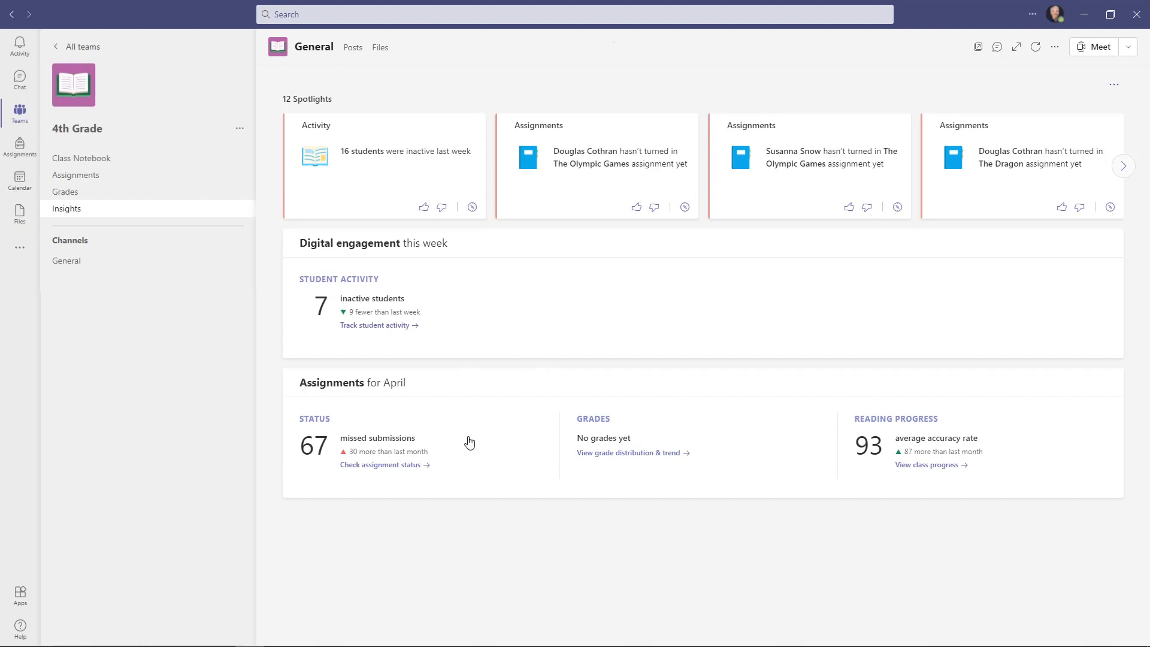
# Open the class's Reading Progress report and expand it to the full window width
pyautogui.click(926, 421)
pyautogui.click(943, 422)
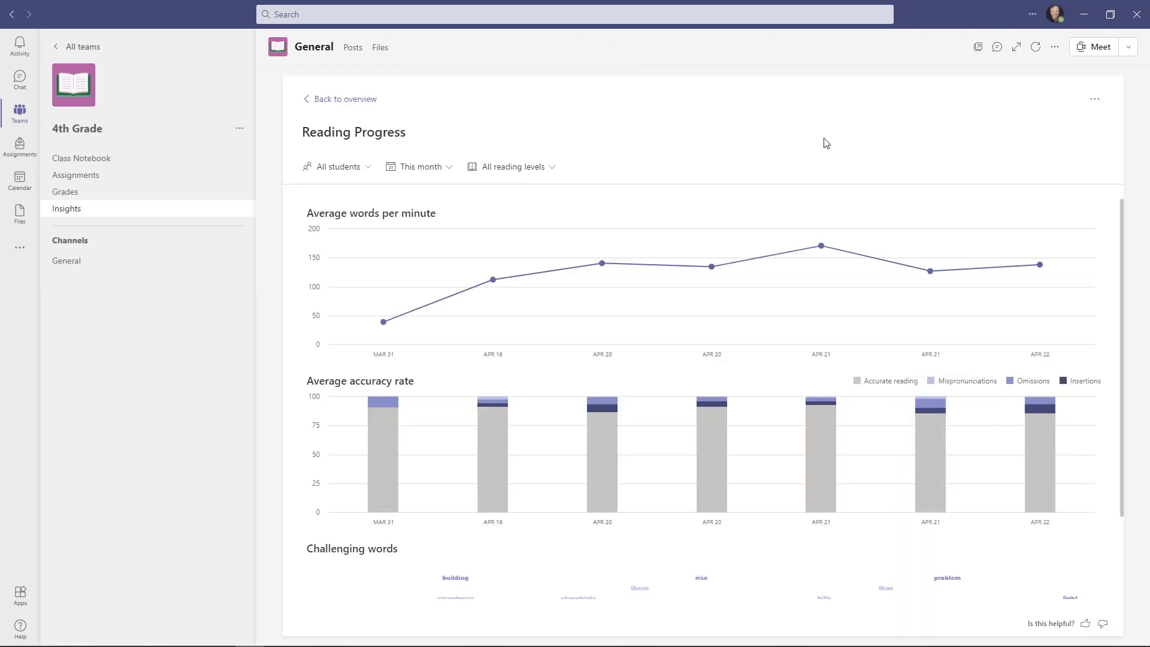
pyautogui.click(1016, 48)
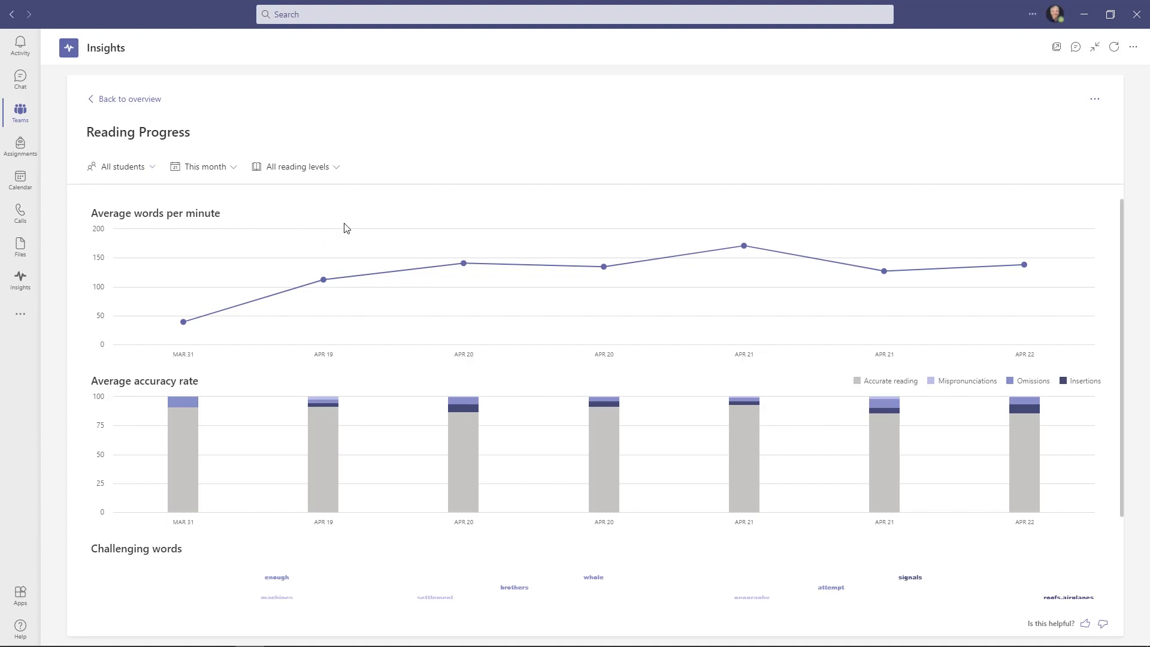
# Examine individual assignments' details in the Average words per minute and Average accuracy rate charts
pyautogui.moveTo(333, 286)
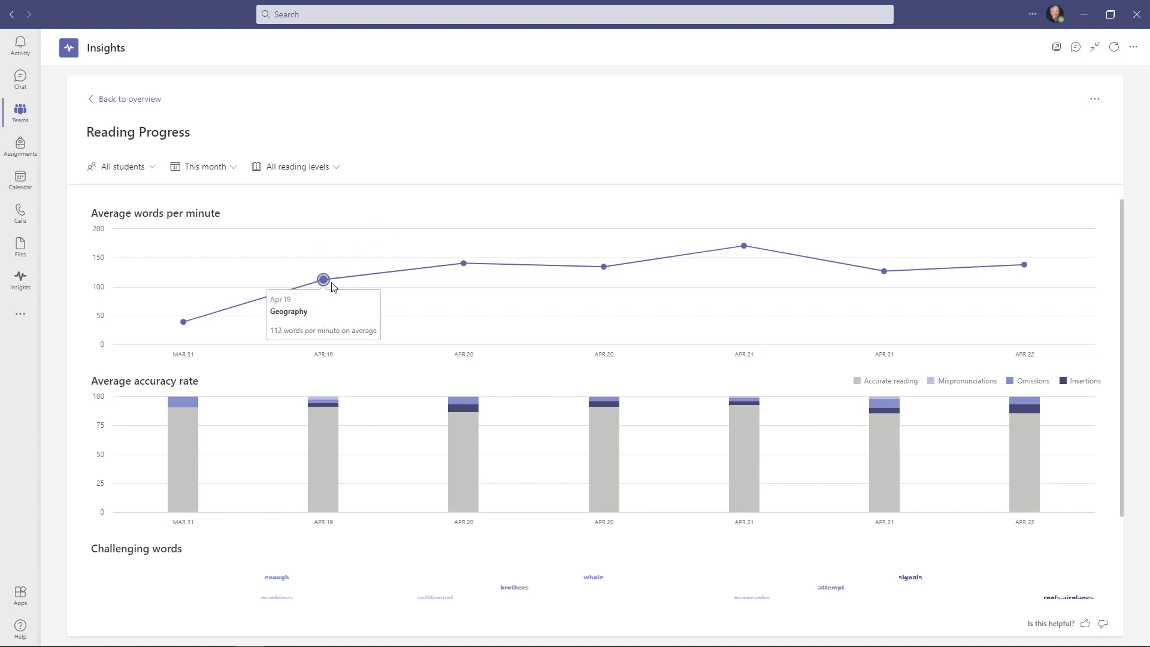
pyautogui.moveTo(604, 270)
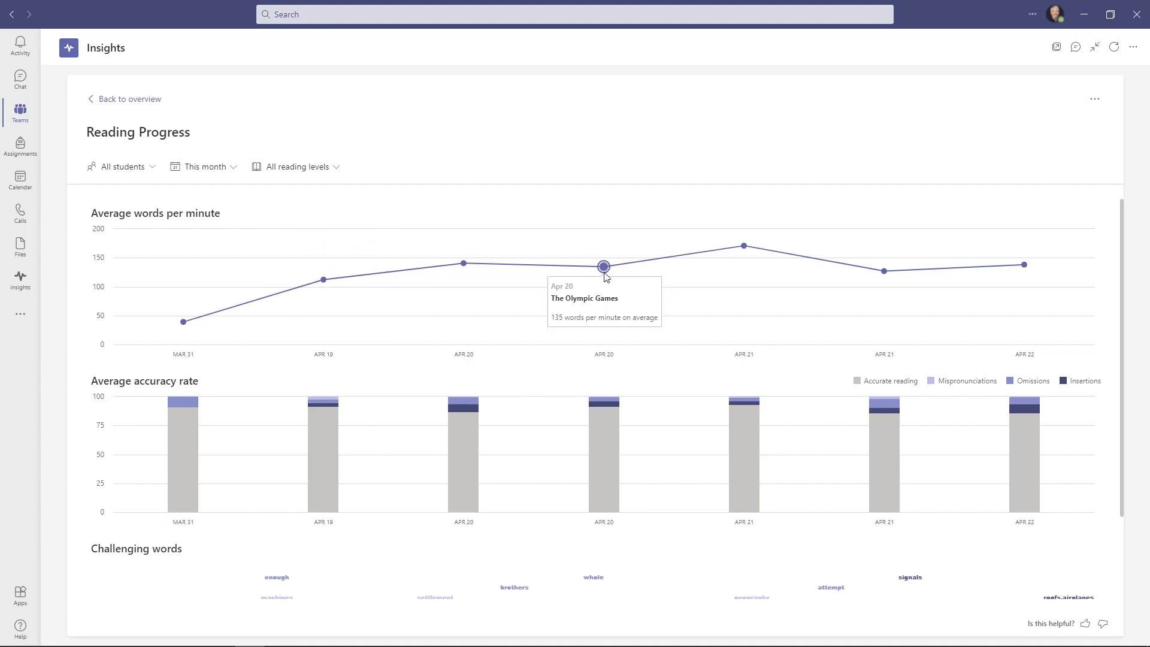
pyautogui.moveTo(1024, 269)
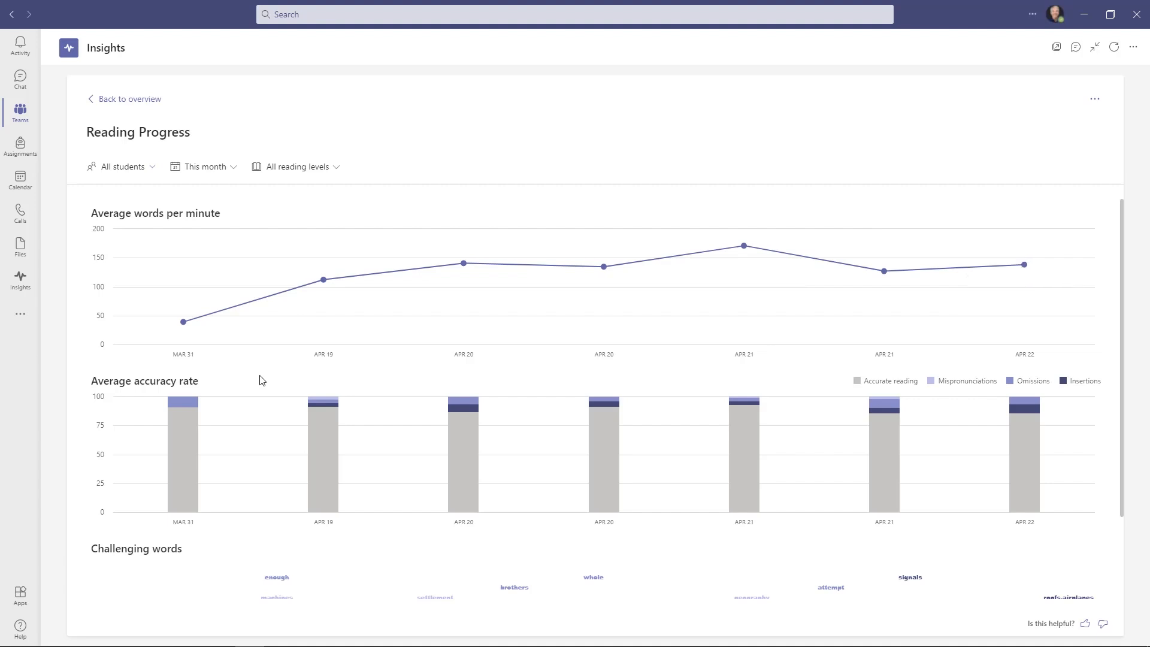
pyautogui.moveTo(323, 442)
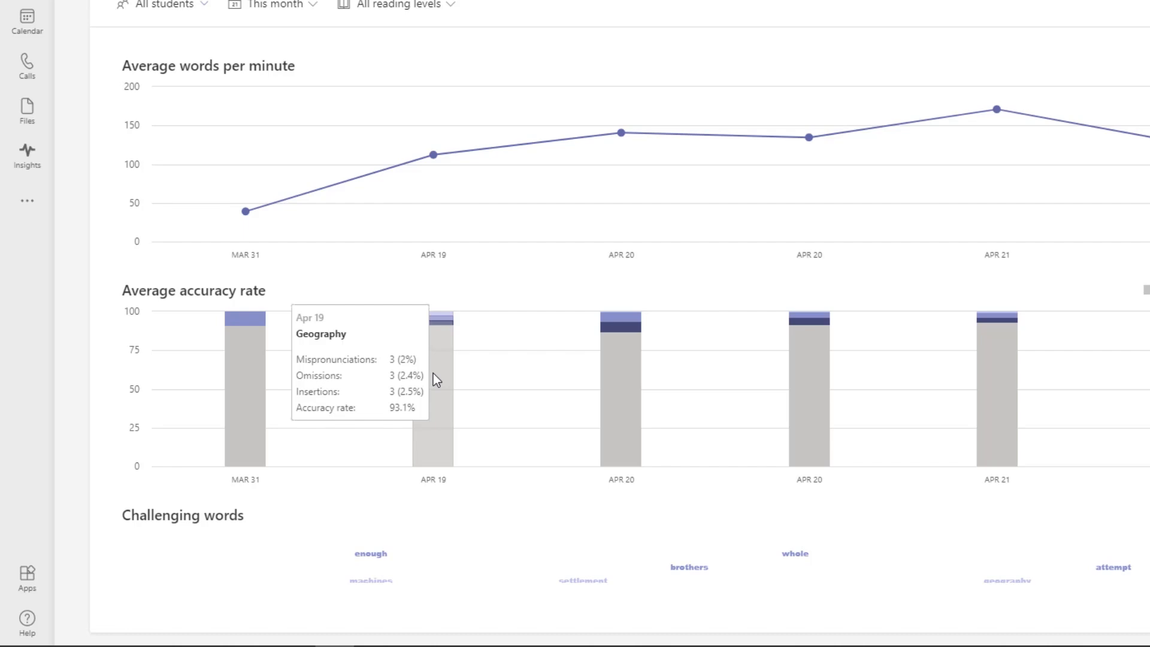
pyautogui.moveTo(639, 405)
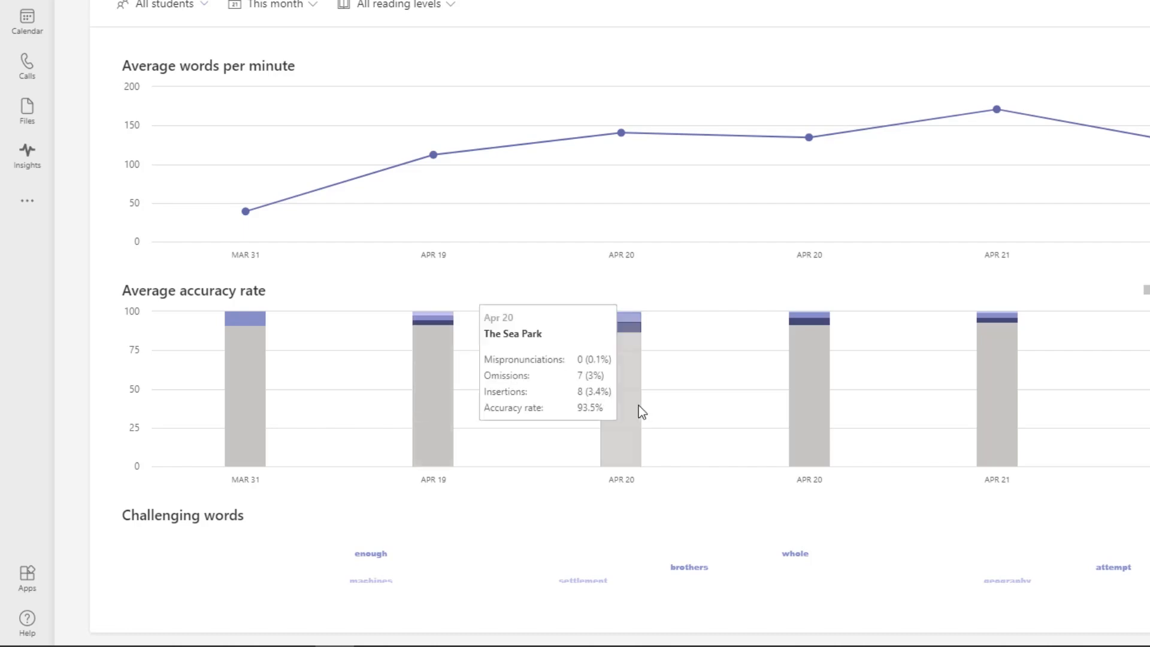
pyautogui.moveTo(1011, 414)
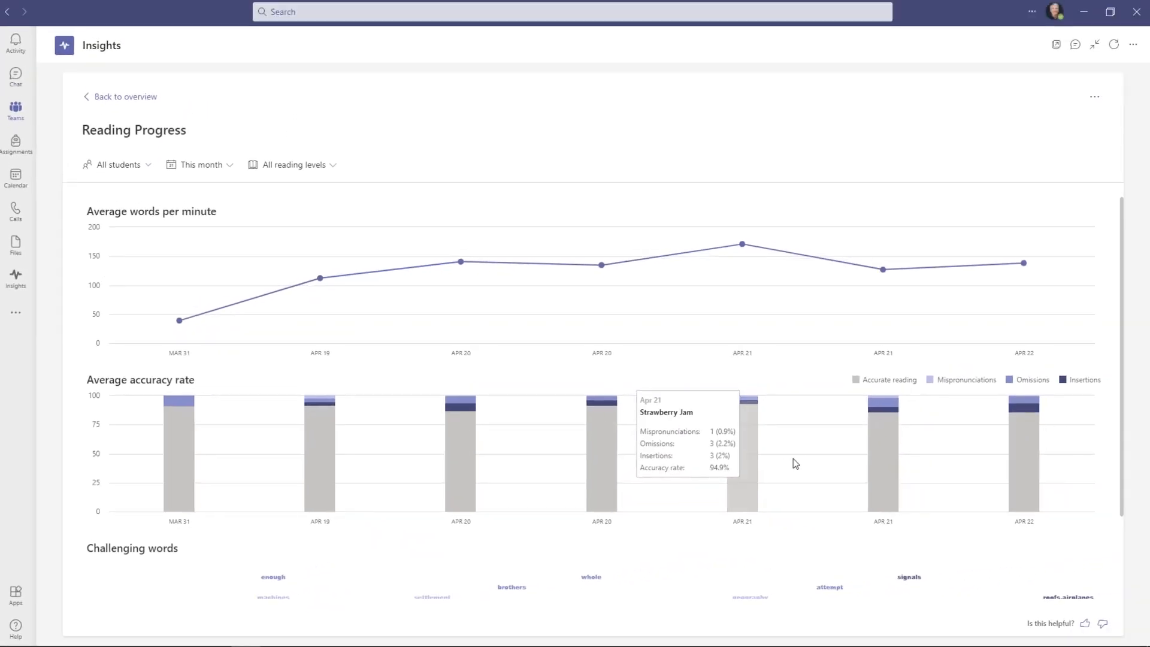
# Filter the report to the last student in the list and examine that student's reading speed and accuracy charts
pyautogui.click(127, 170)
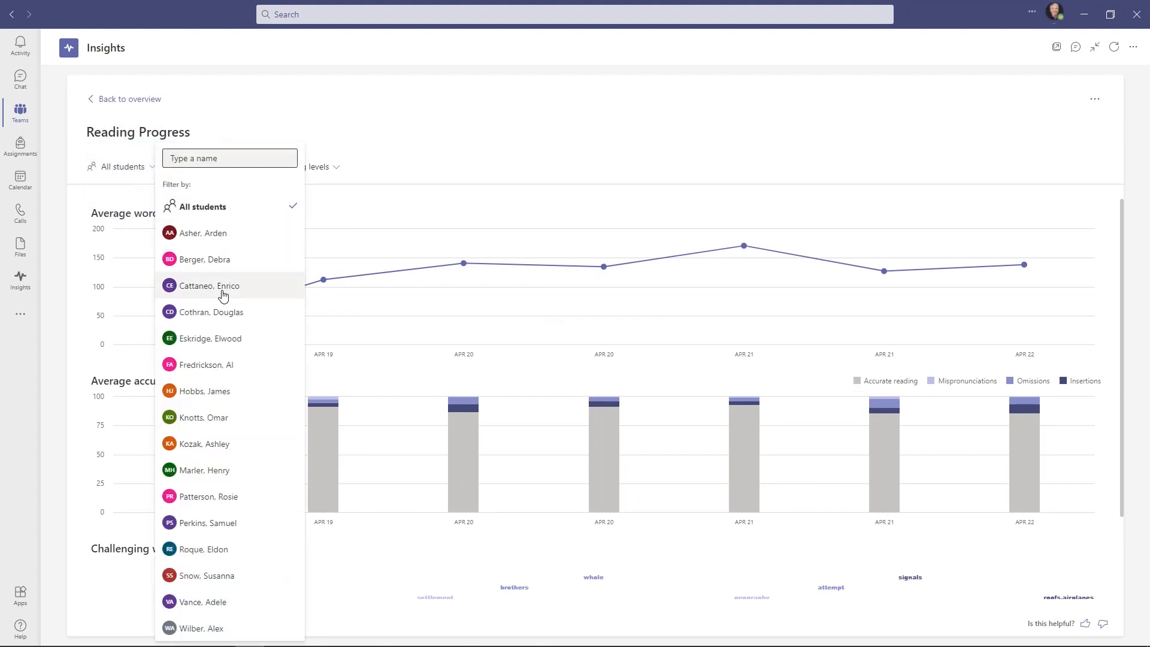
pyautogui.click(251, 628)
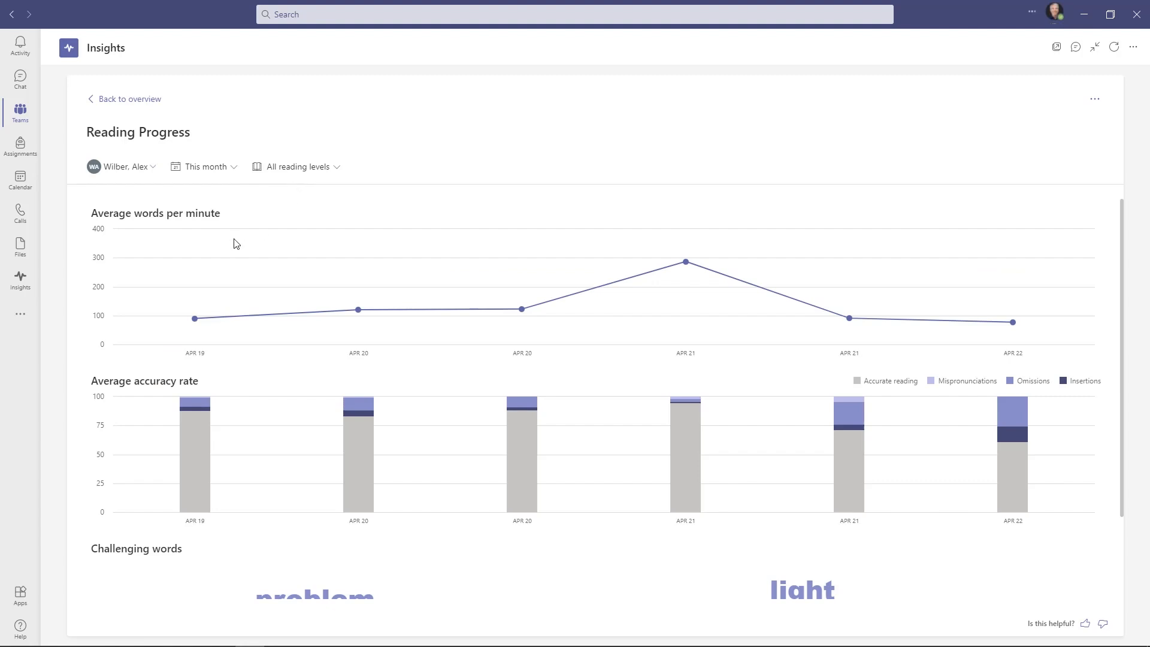
pyautogui.moveTo(197, 317)
pyautogui.moveTo(362, 312)
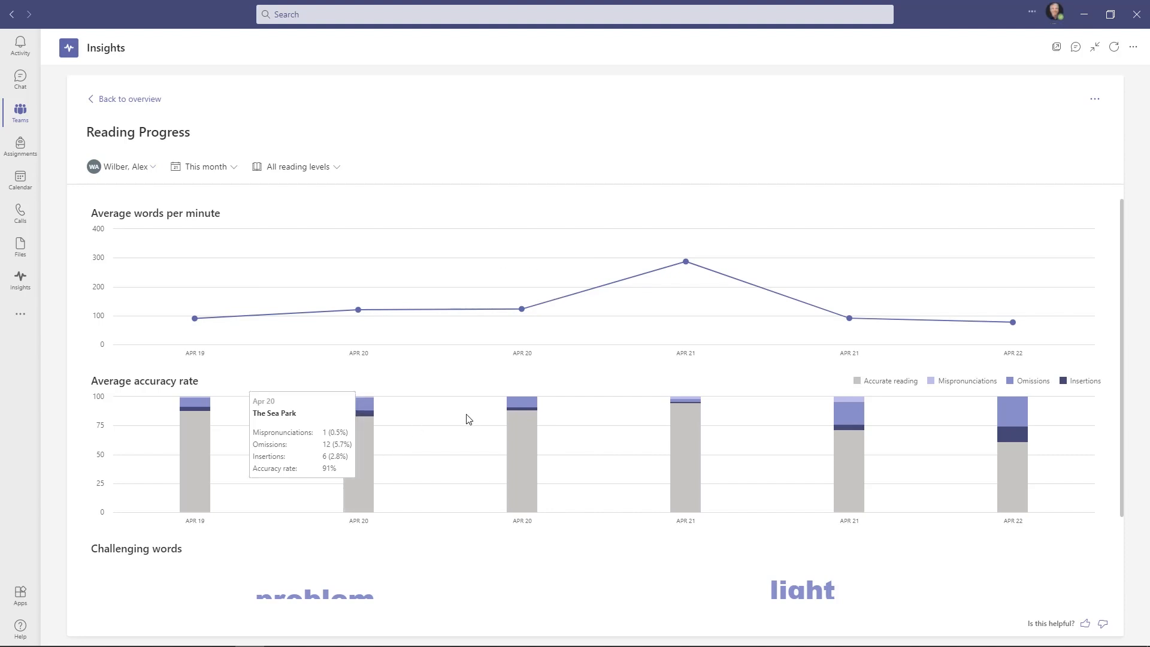
# Look over the available time ranges, and set the student filter back to All students
pyautogui.click(204, 167)
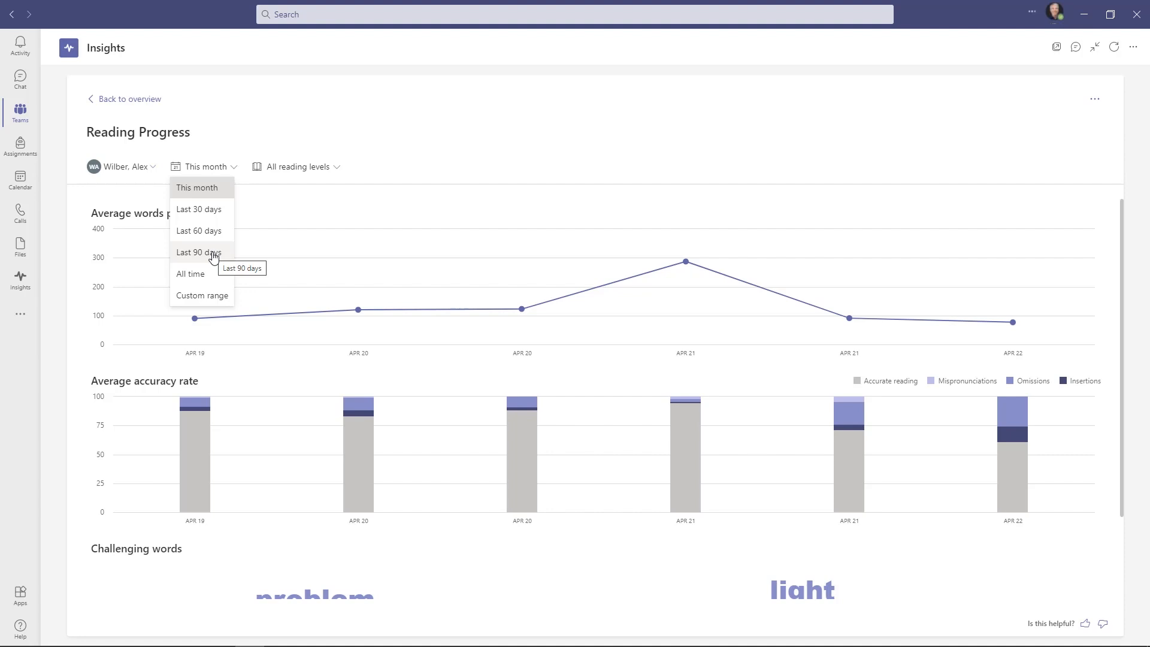
pyautogui.click(219, 168)
pyautogui.click(130, 172)
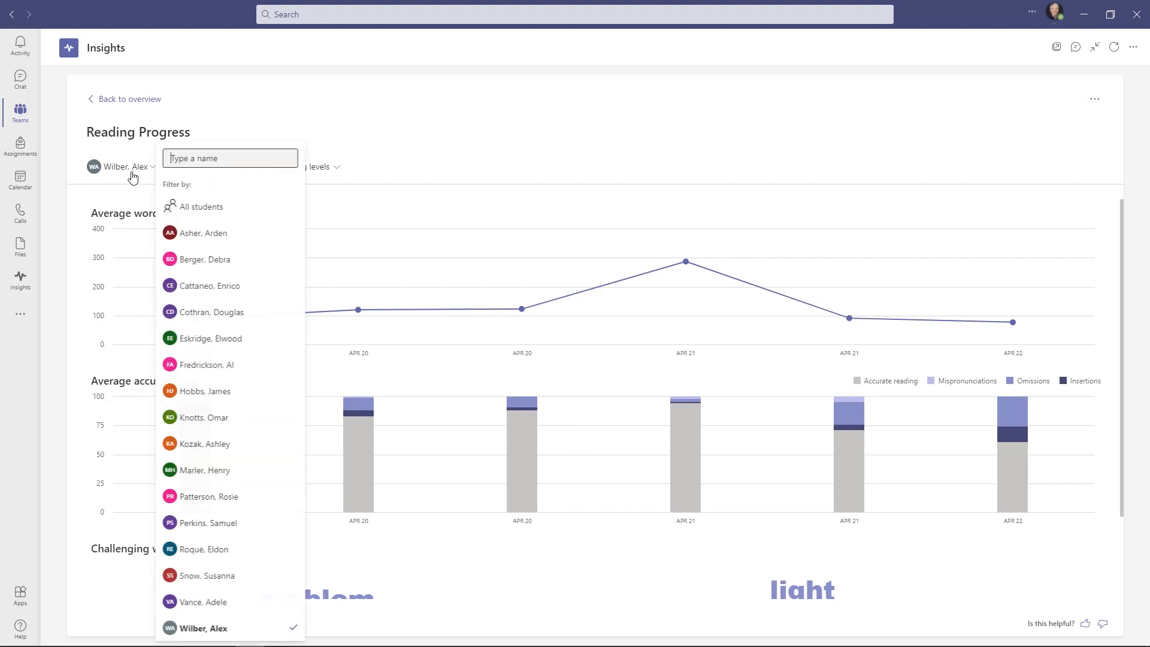
pyautogui.click(219, 209)
# Filter the report to reading level J and to the first individual student in the list
pyautogui.click(303, 170)
pyautogui.click(346, 209)
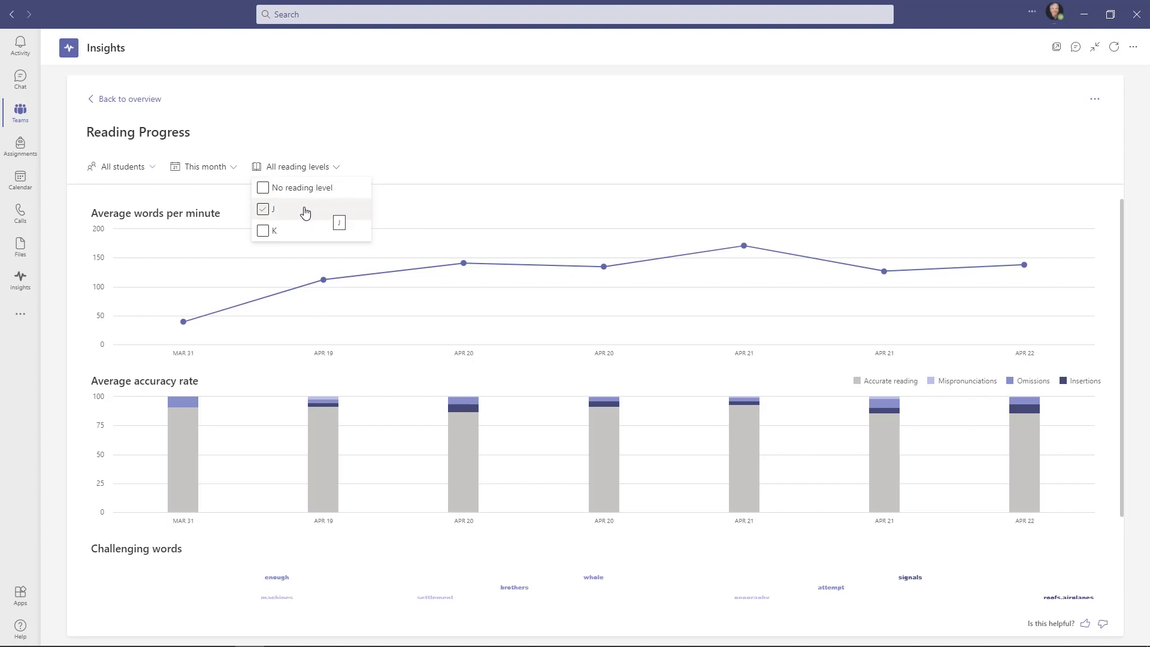
pyautogui.click(263, 211)
pyautogui.click(351, 183)
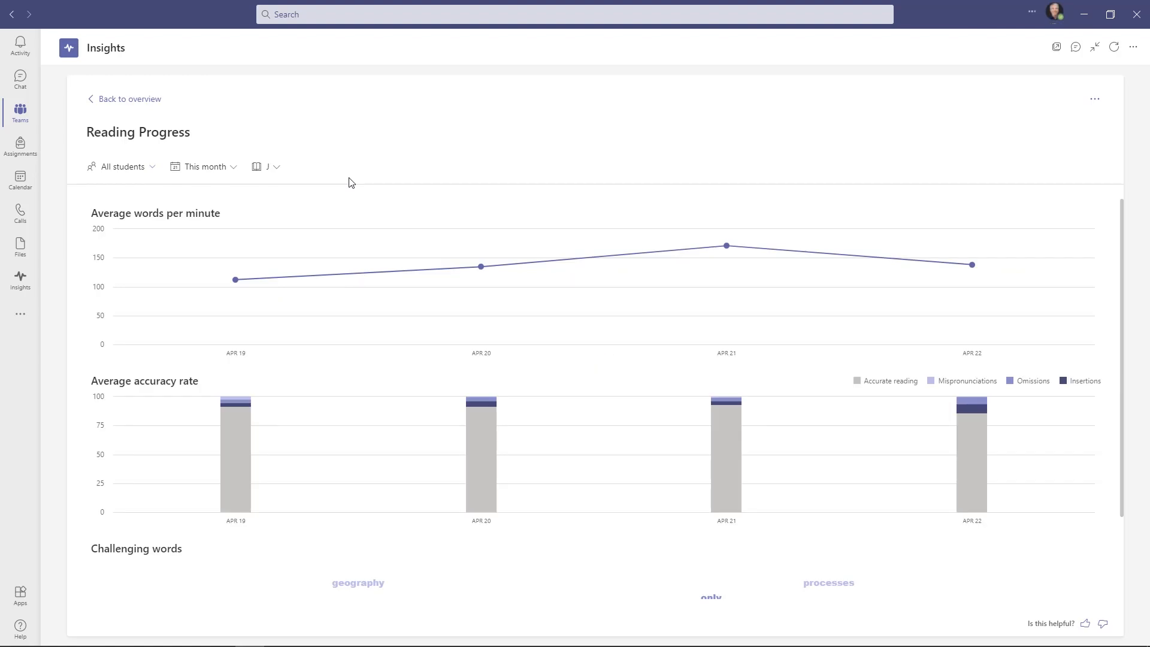
pyautogui.click(127, 169)
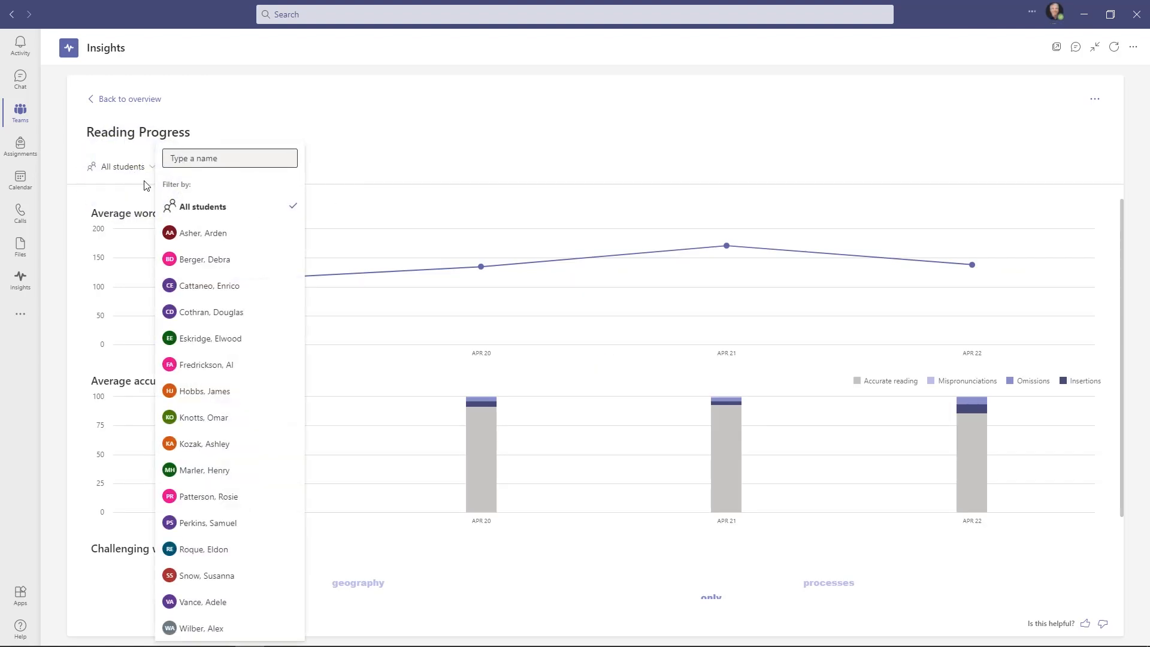
pyautogui.click(216, 233)
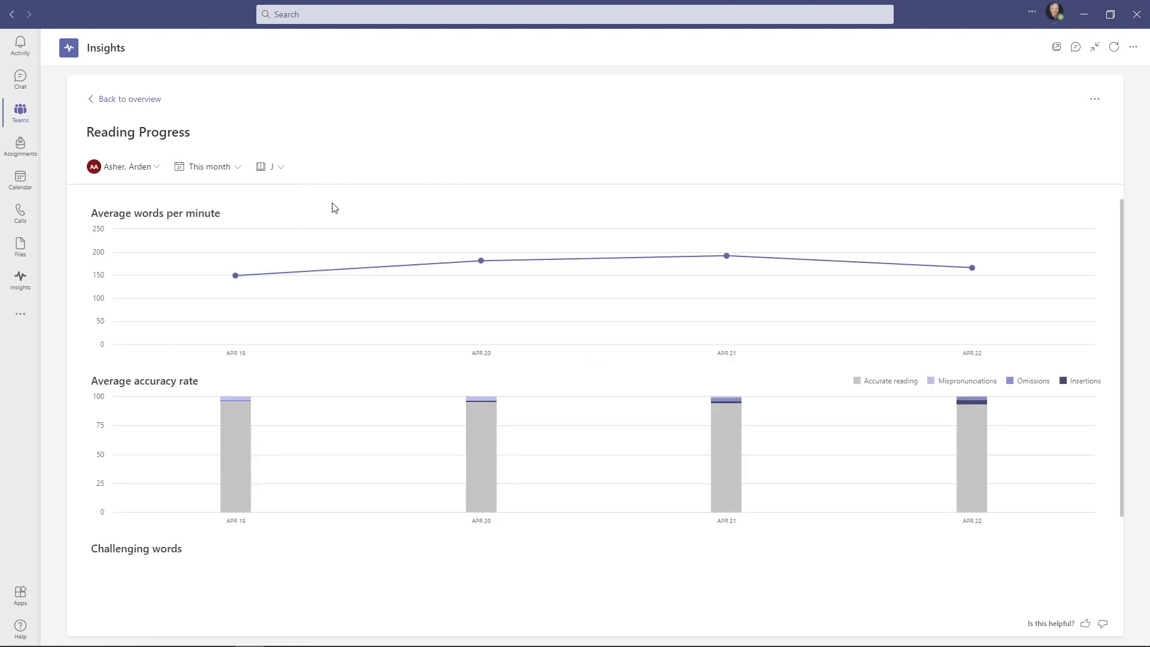
# Add reading level K to the filter and show All students again
pyautogui.click(271, 169)
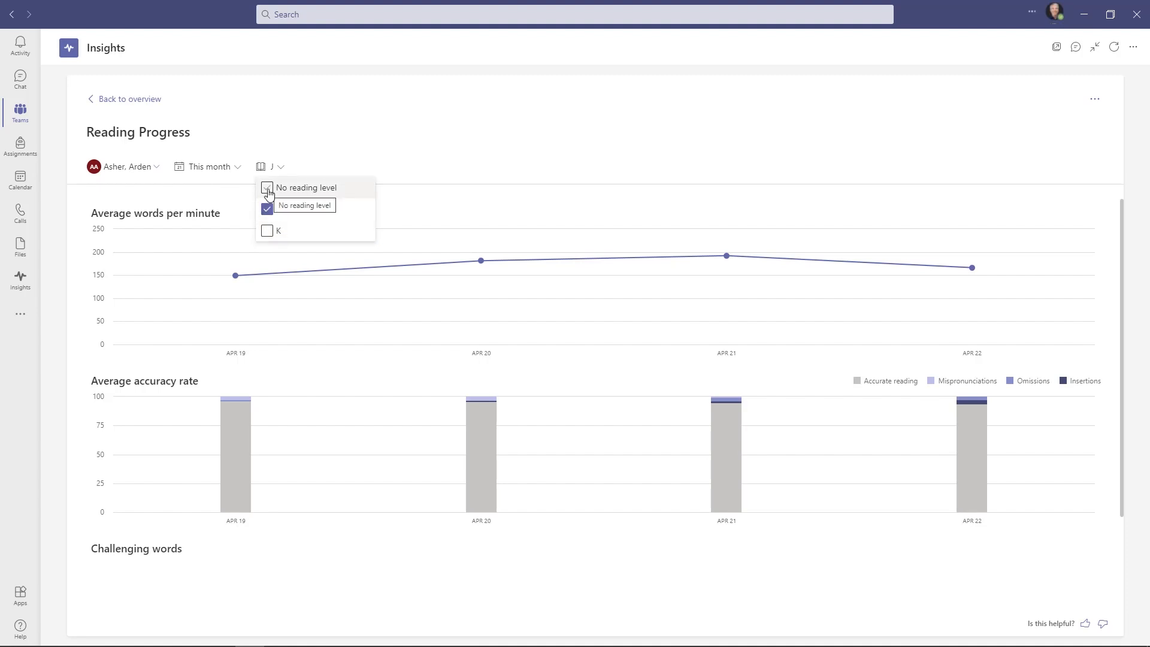
pyautogui.click(267, 230)
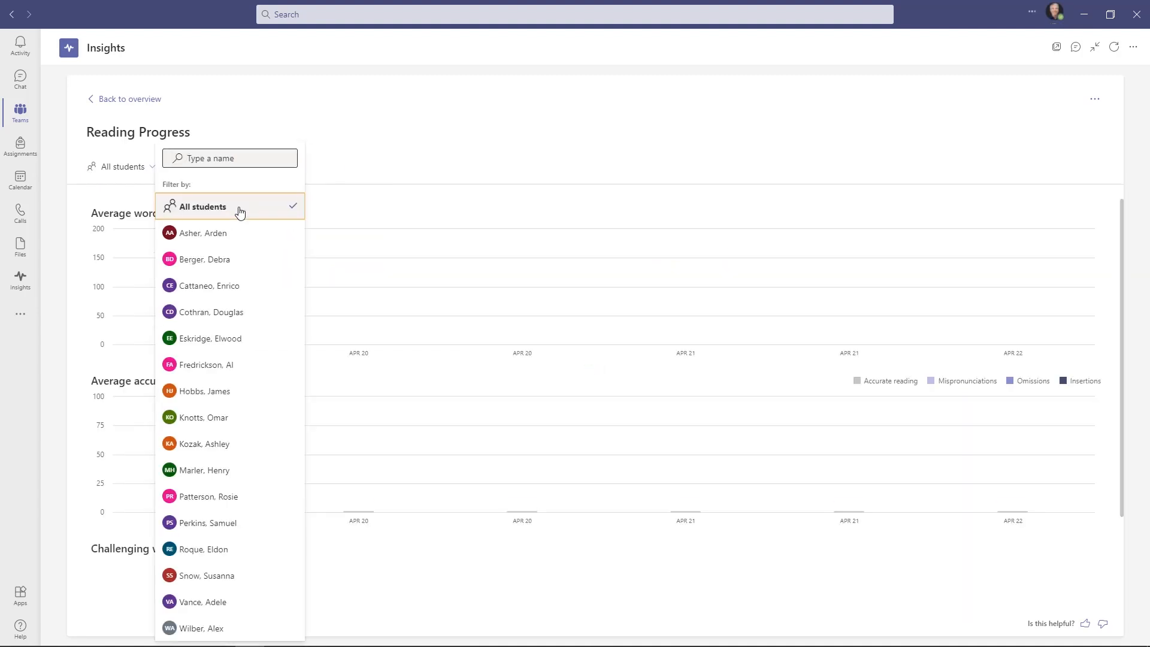
pyautogui.click(440, 177)
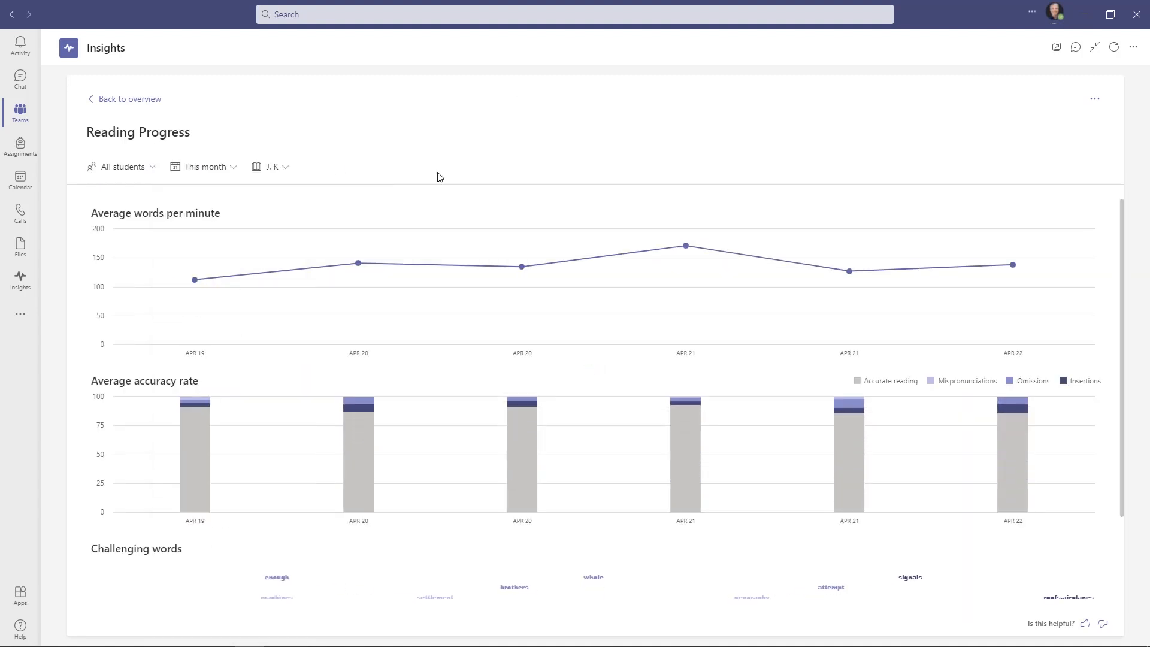
# Examine the Challenging words cloud for the whole class
pyautogui.scroll(-2, 478, 429)
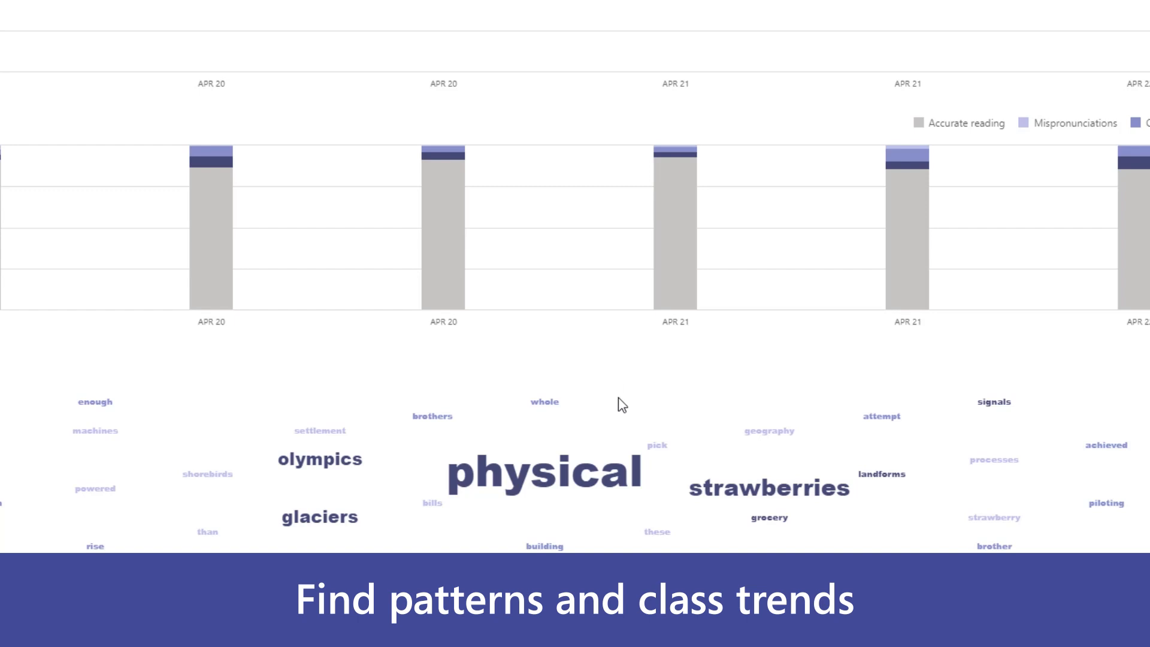
pyautogui.moveTo(623, 486)
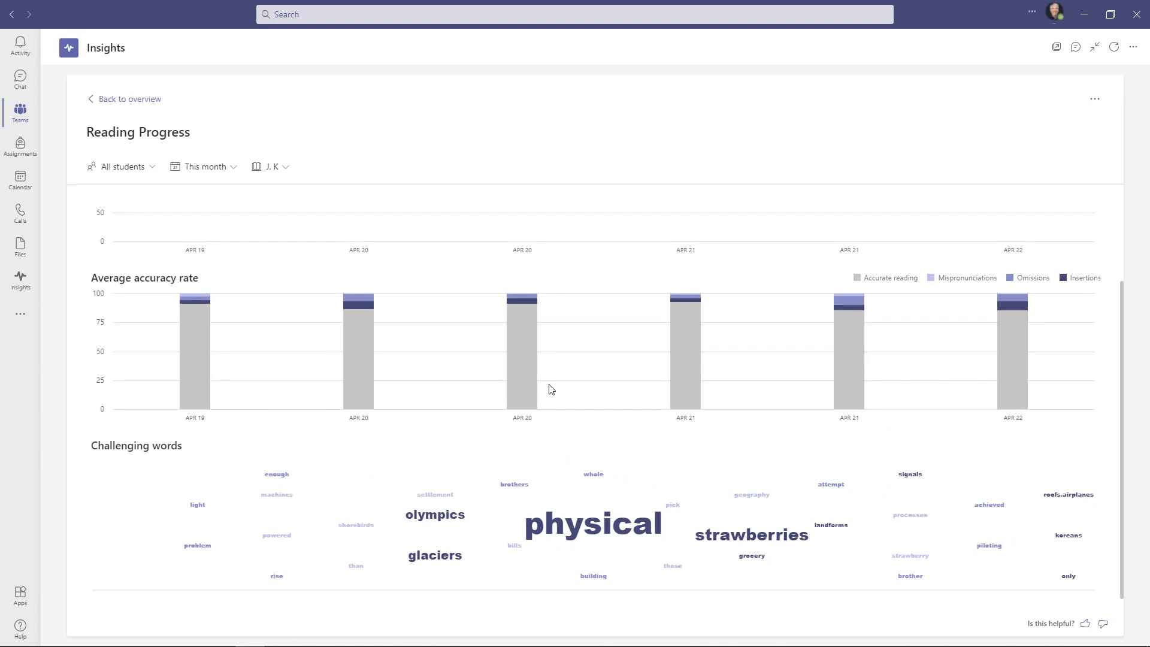
# Filter the report to the first individual student in the list and view that student's challenging words
pyautogui.click(141, 173)
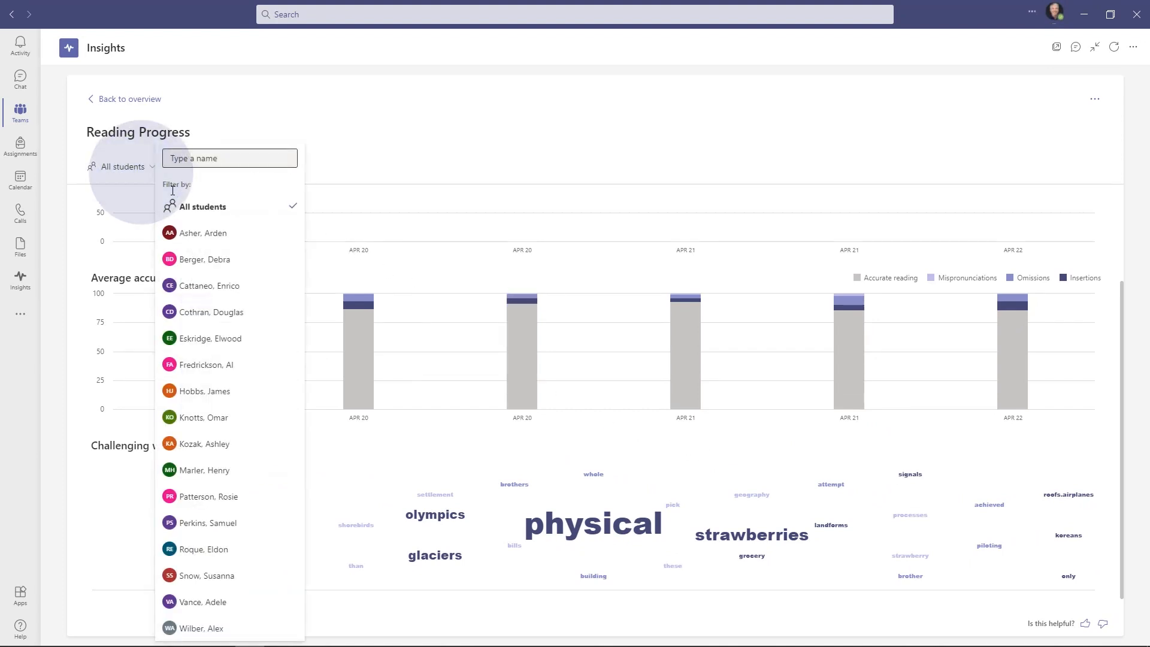
pyautogui.click(213, 238)
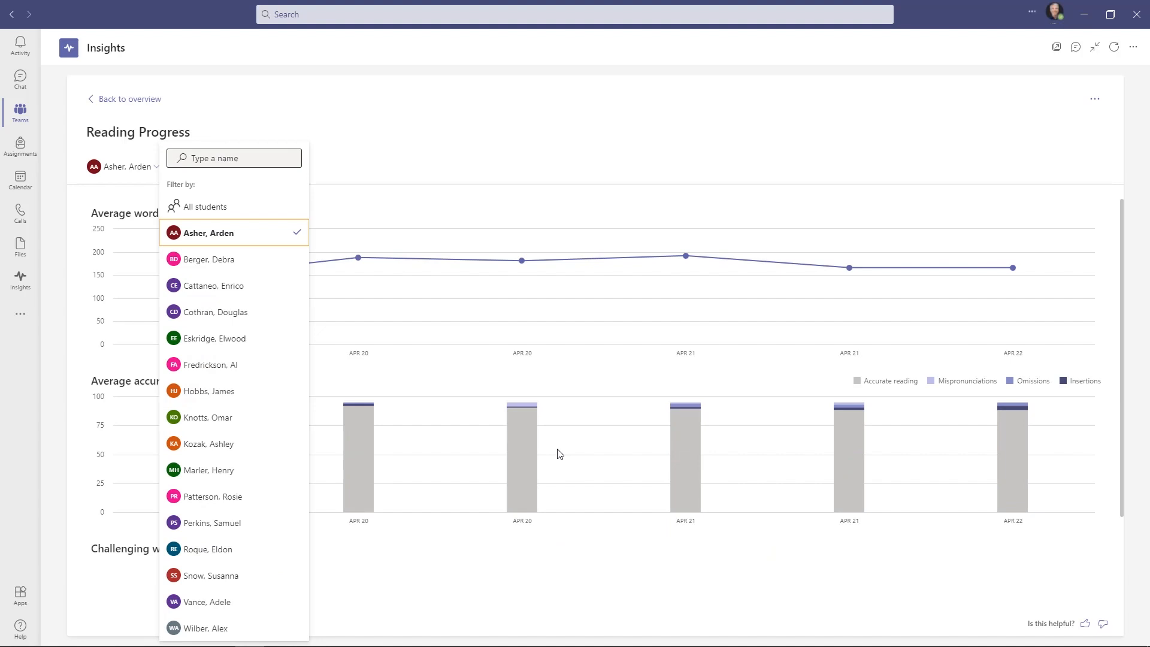
pyautogui.scroll(-2, 560, 454)
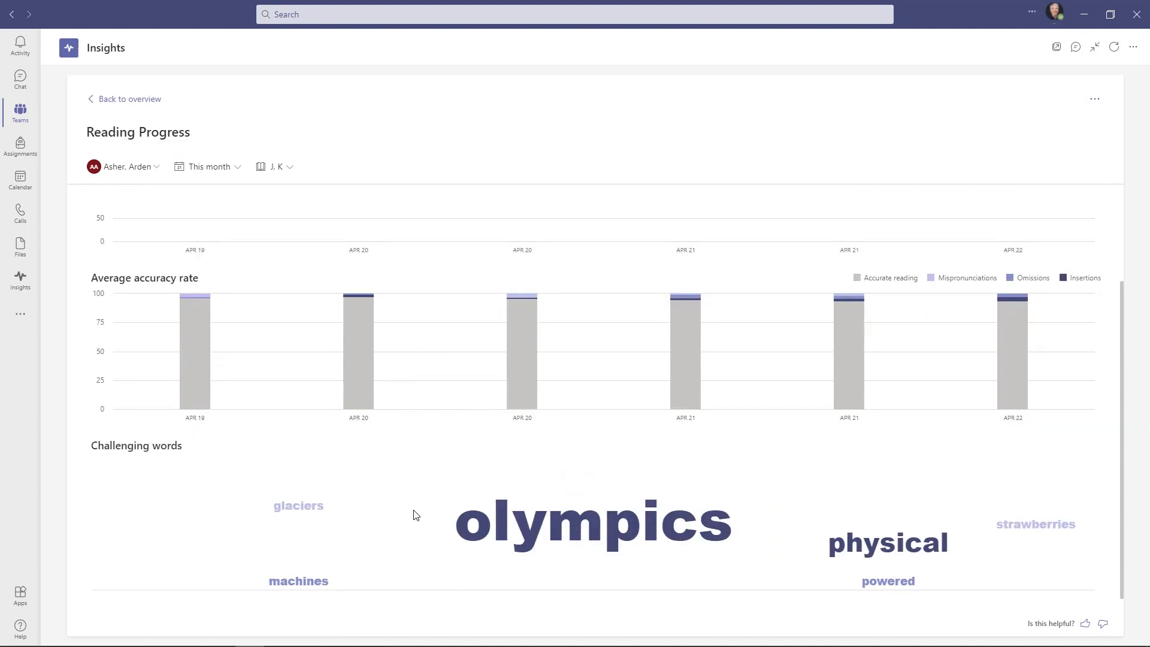